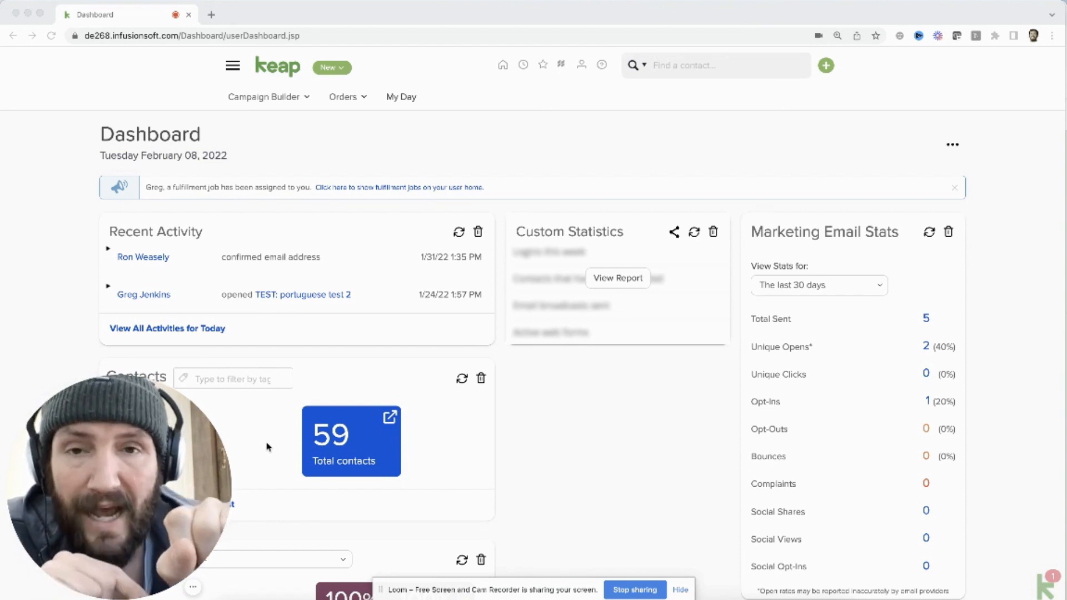
Create a new campaign from scratch in Campaign Builder and name it Capture Referral Details.
click(229, 69)
click(232, 66)
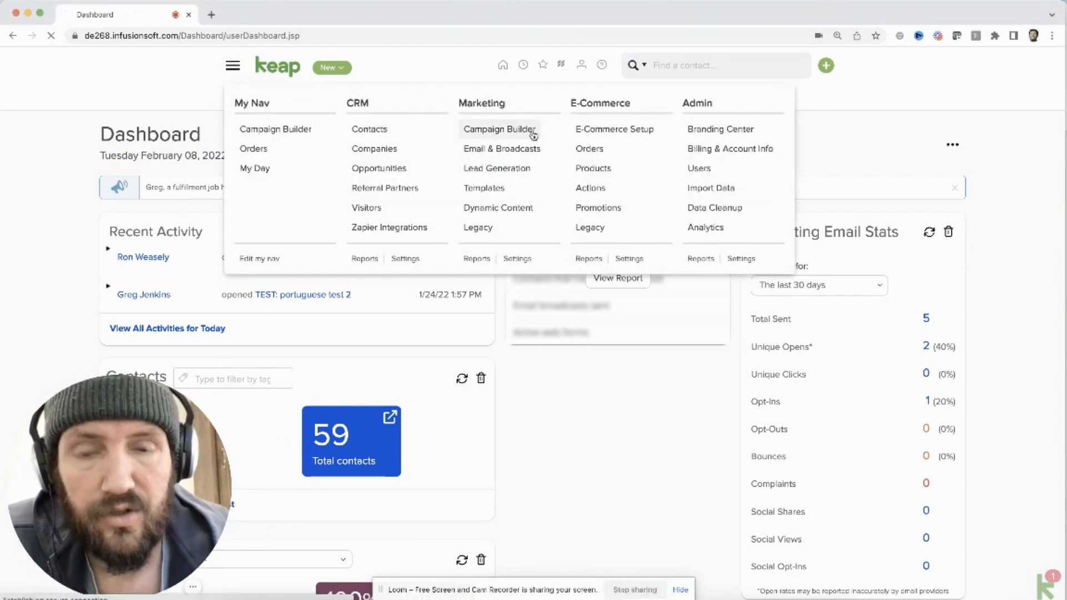
click(531, 133)
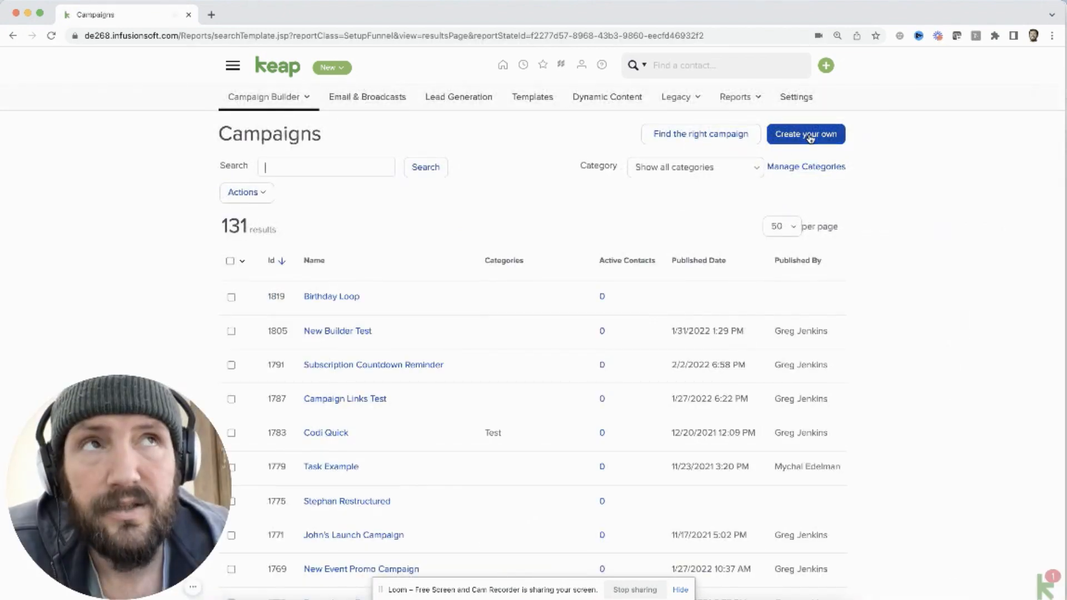
click(807, 134)
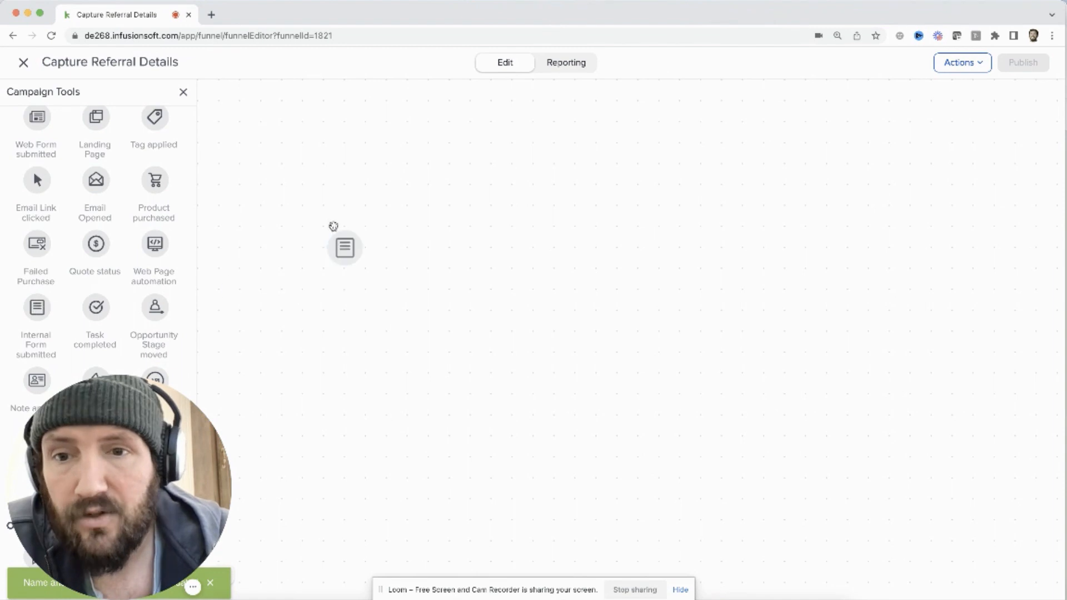
Place an Internal Form submitted goal on the campaign canvas and name it New Referral Collected.
drag(333, 224, 335, 226)
scroll(86, 225, up, 5)
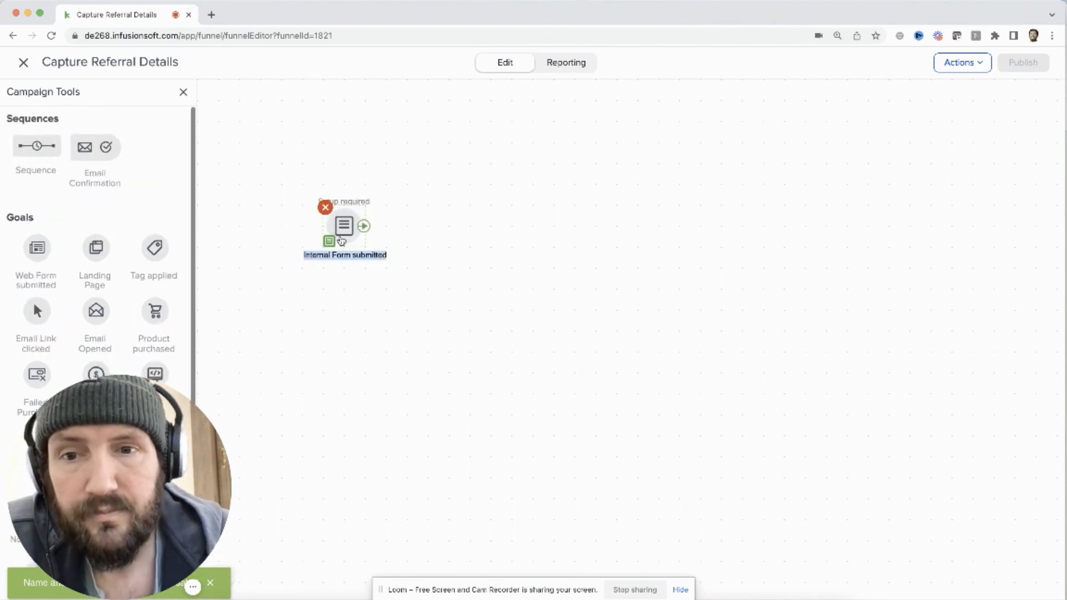
text(Referral)
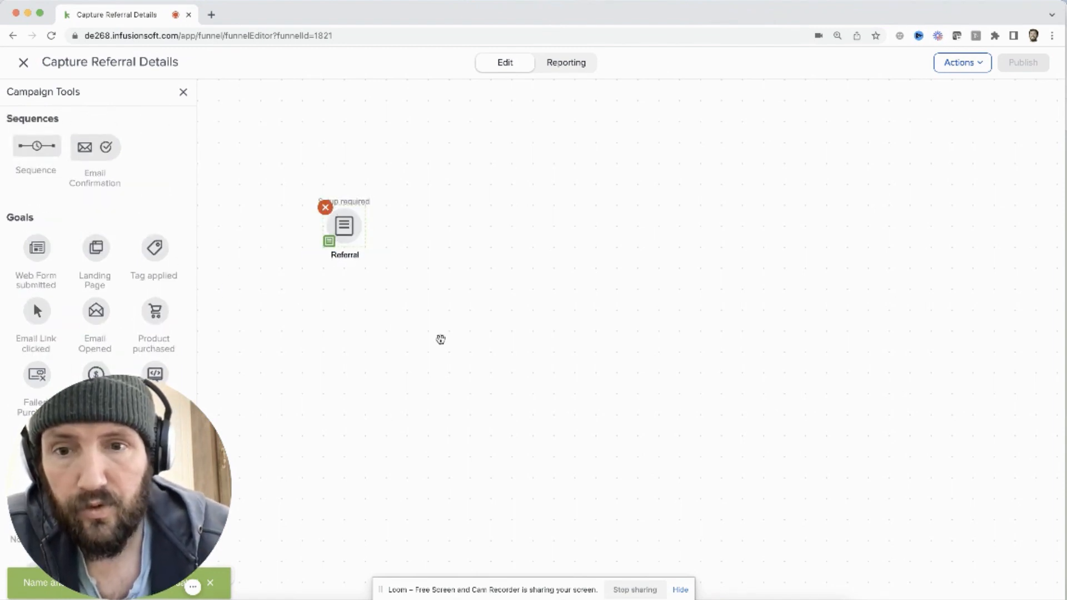
key(Home)
text(New )
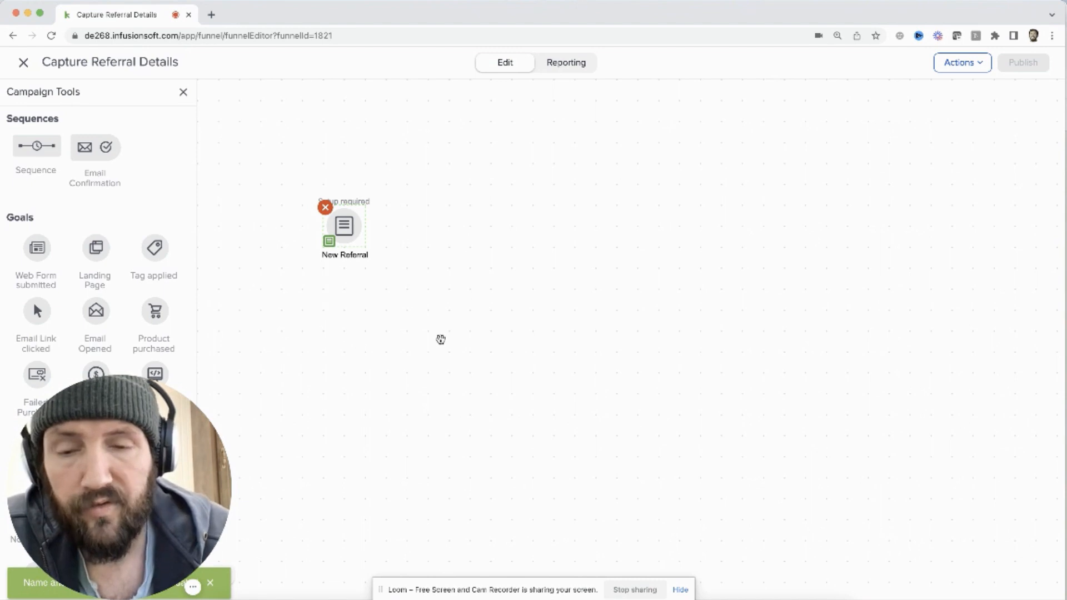
text(Collected)
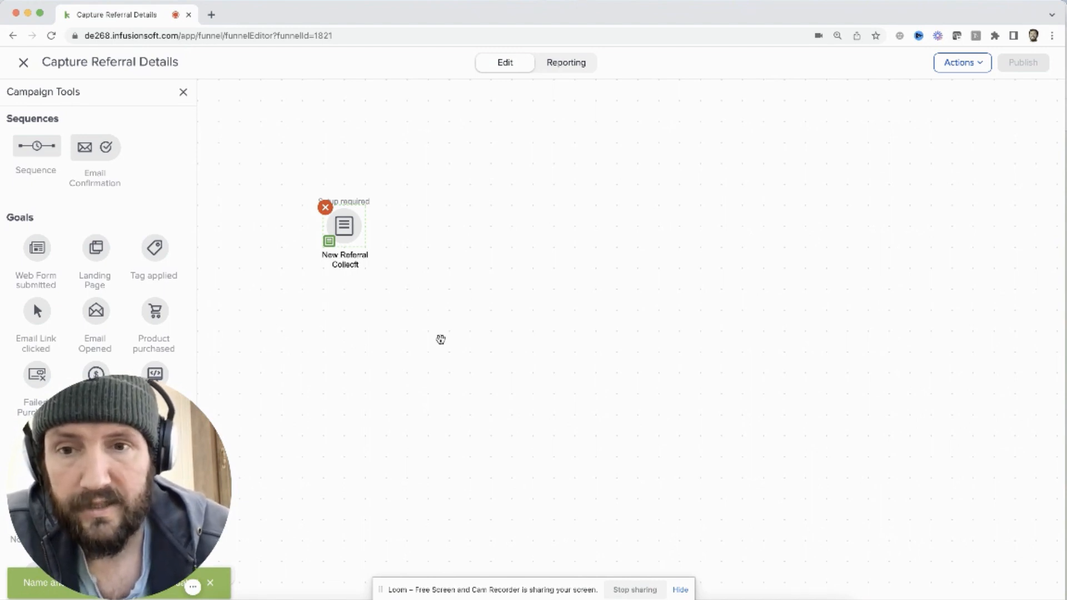
key(BackSpace)
key(BackSpace)
text(ed)
click(485, 381)
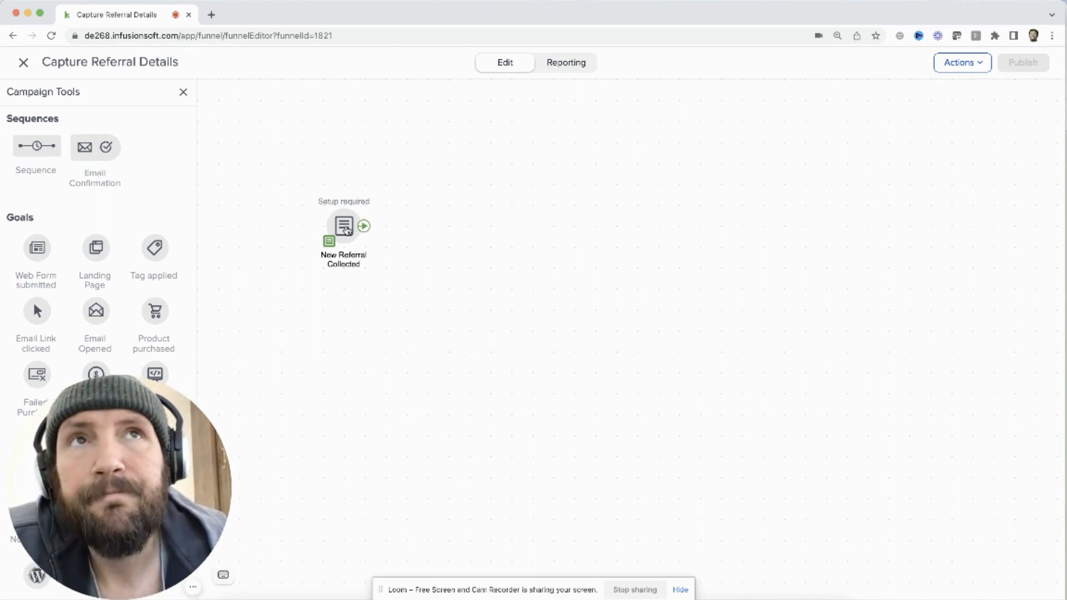
In the New Referral Collected form, add a Referral Last Name field and relabel the email field Referral Email Address.
double_click(344, 227)
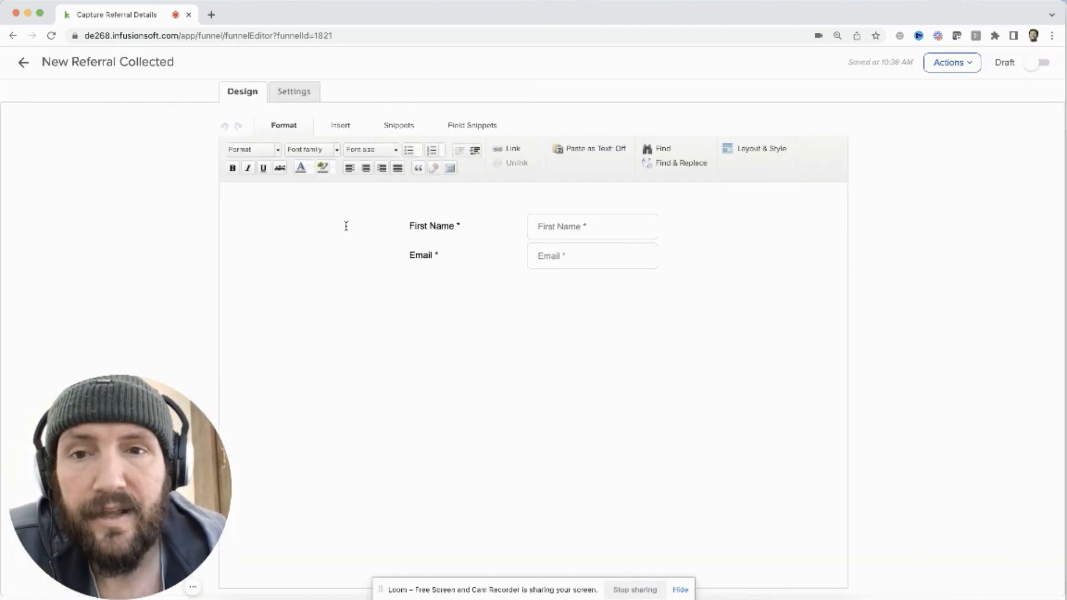
click(472, 125)
drag(245, 158, 425, 250)
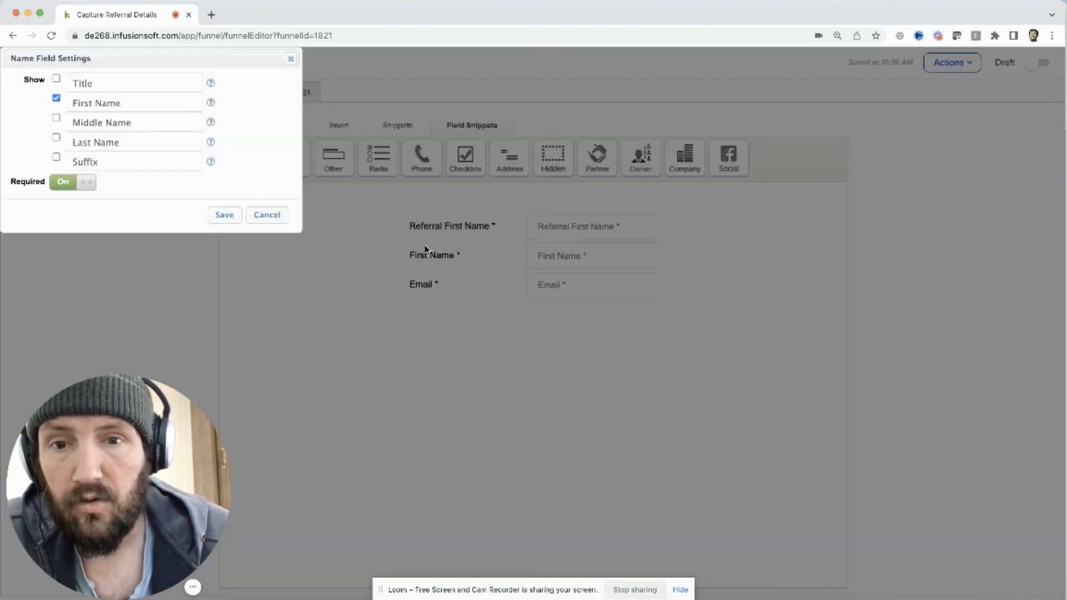
click(57, 99)
click(56, 138)
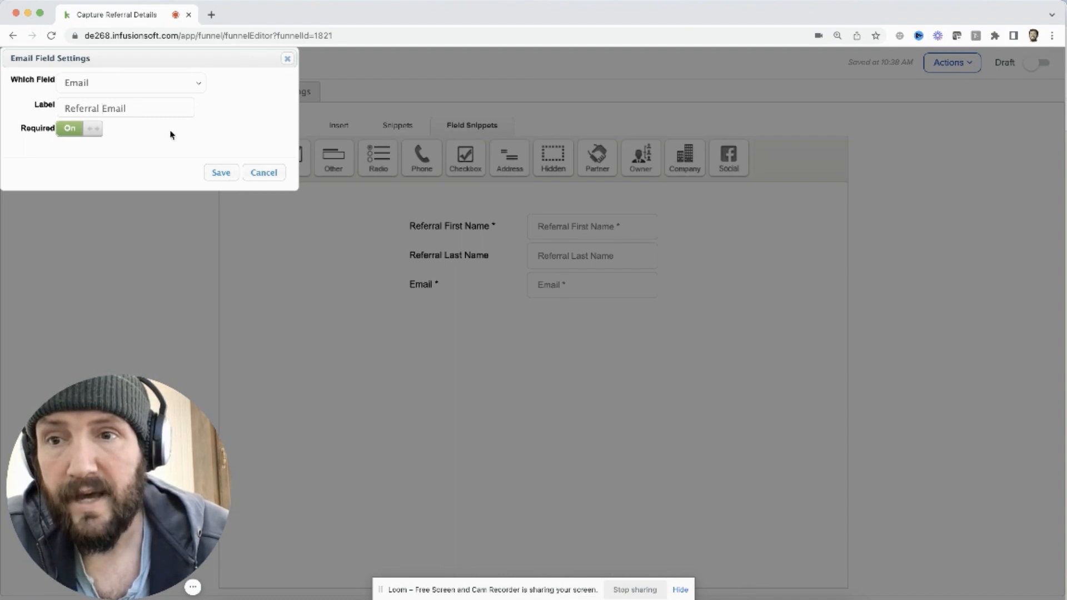
text(Address)
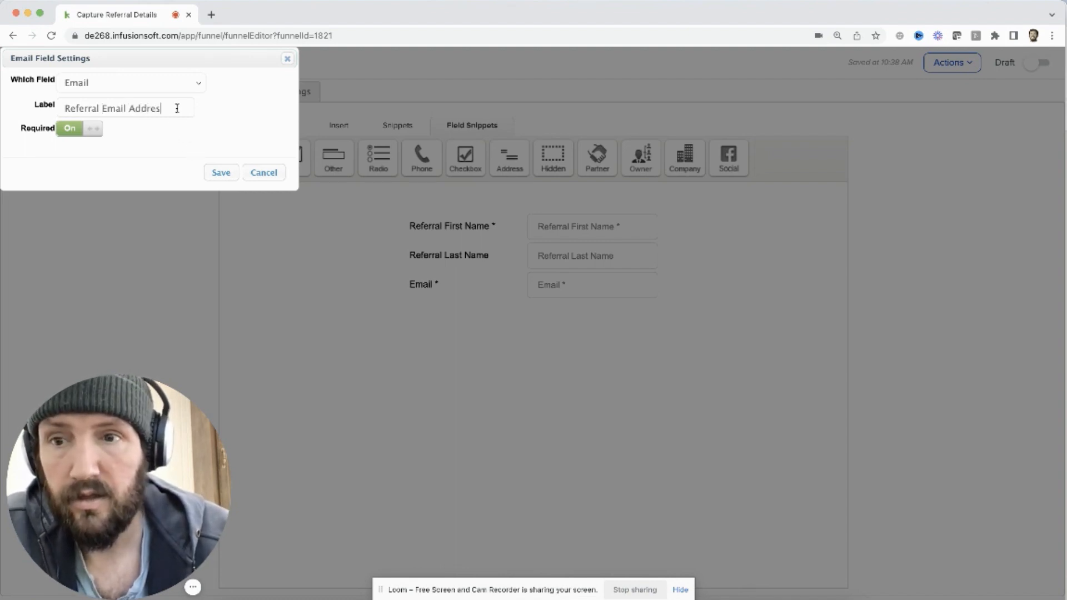
click(220, 173)
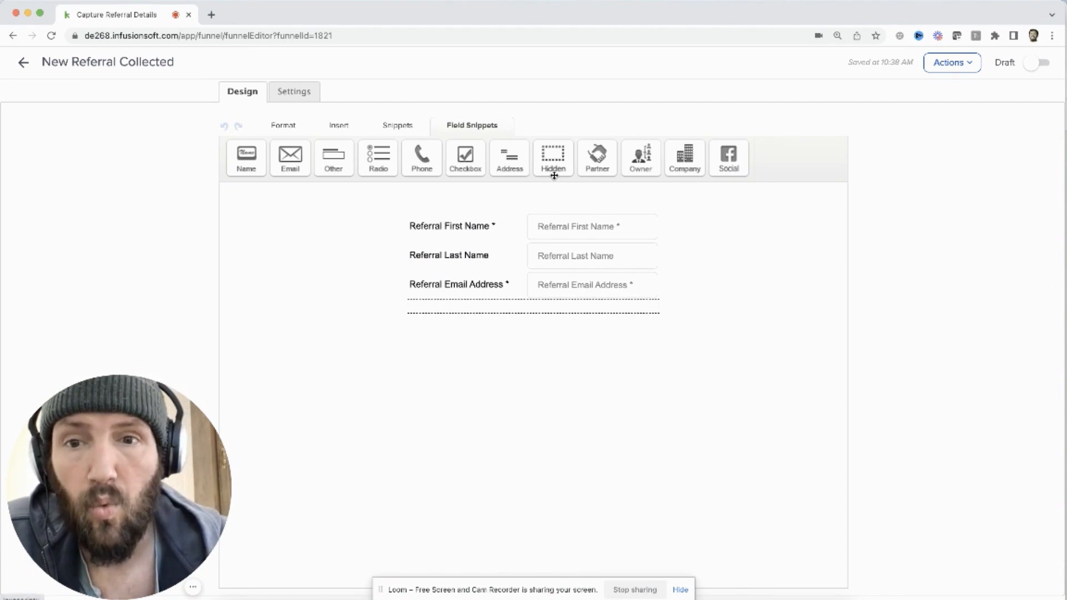
Add a divider below the Referral Email Address field and a title reading Referral Details above the form fields.
click(386, 127)
drag(428, 159, 452, 302)
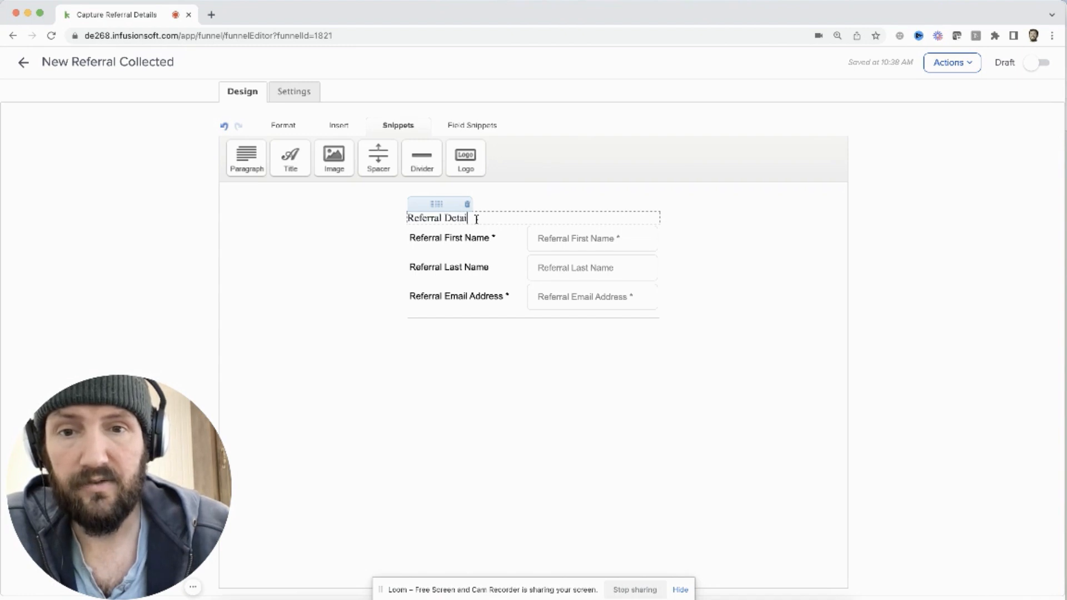
text(ls)
click(856, 256)
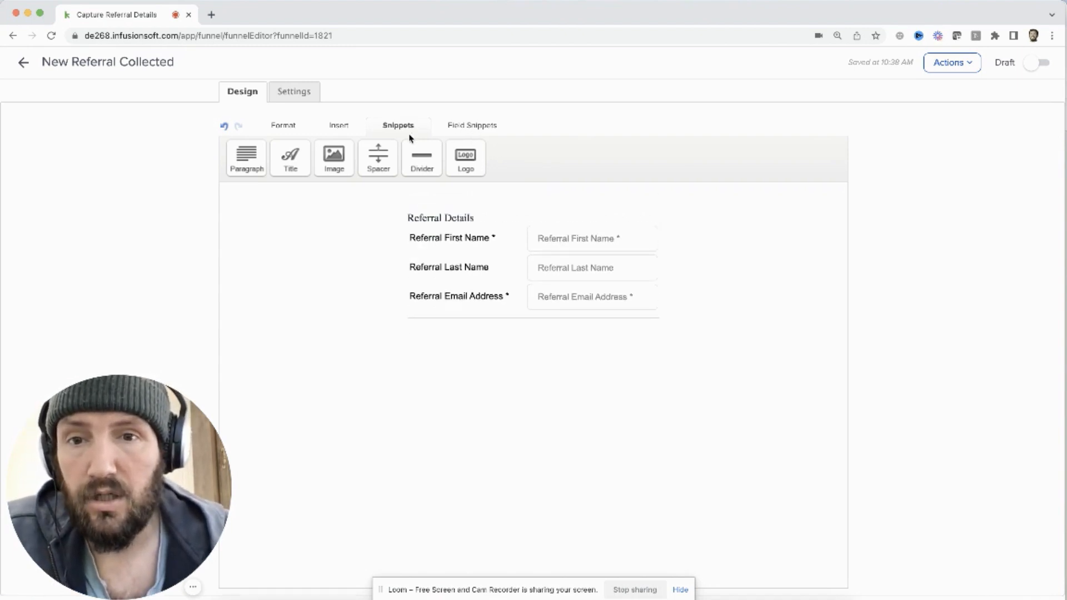
Add a title reading Referrer's Details below the divider.
drag(291, 155, 469, 337)
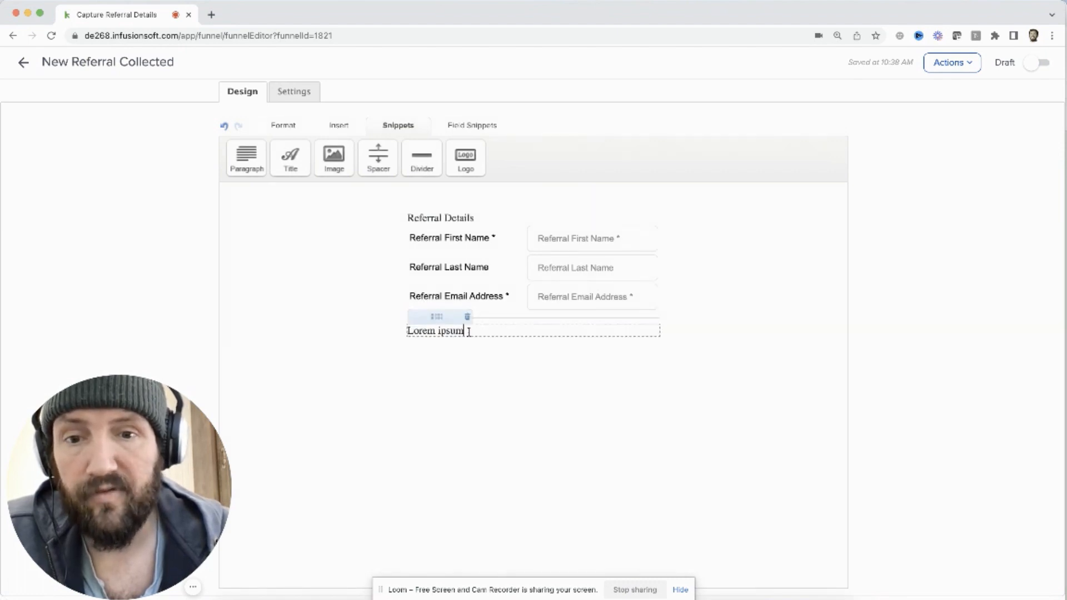
triple_click(468, 332)
text(Referrer)
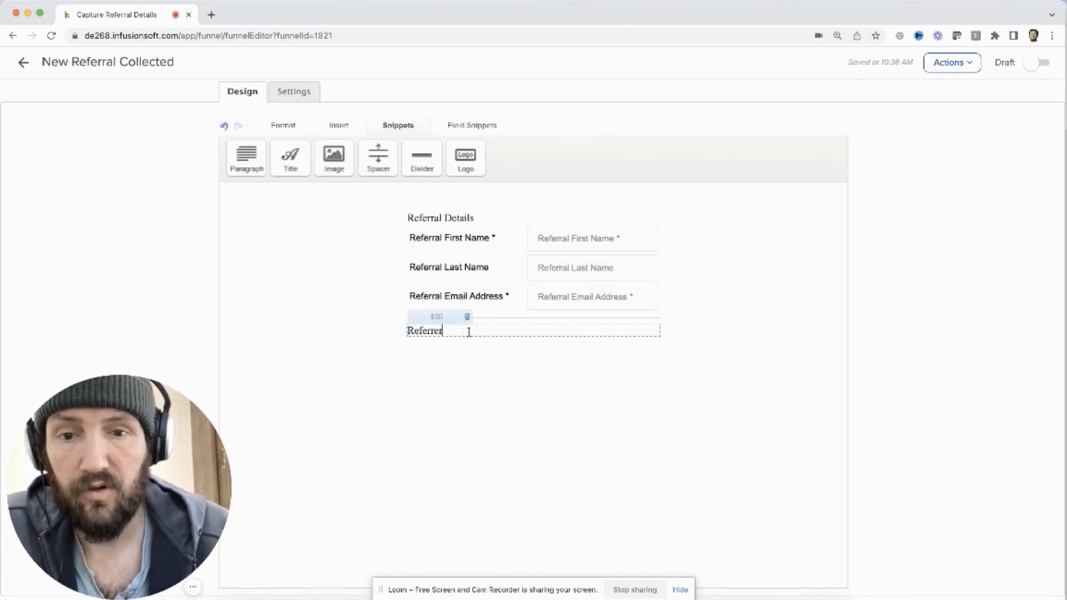
text('s Details)
Add a required field under Referrer's Details, using a new custom text field named Referrer's Name.
click(471, 125)
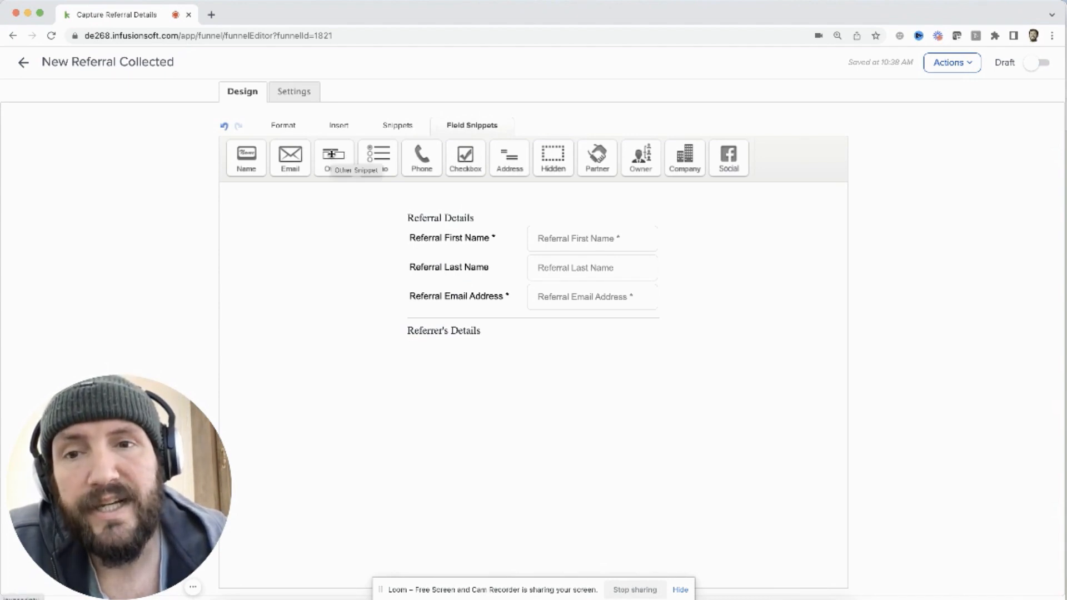
drag(334, 157, 367, 347)
click(128, 79)
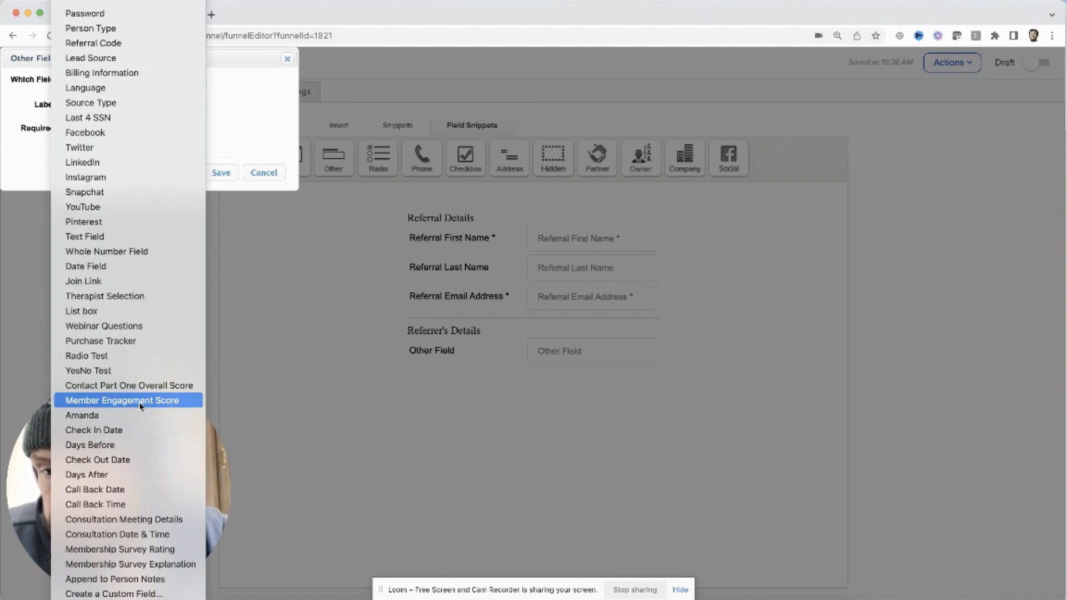
click(131, 594)
click(416, 162)
text(Referrer's Name)
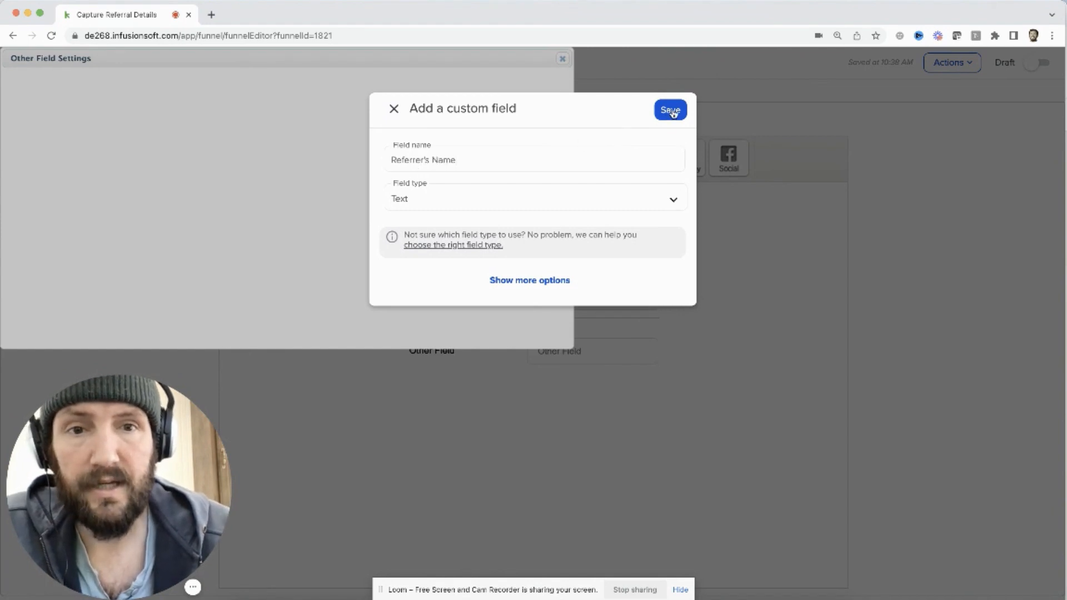
click(670, 110)
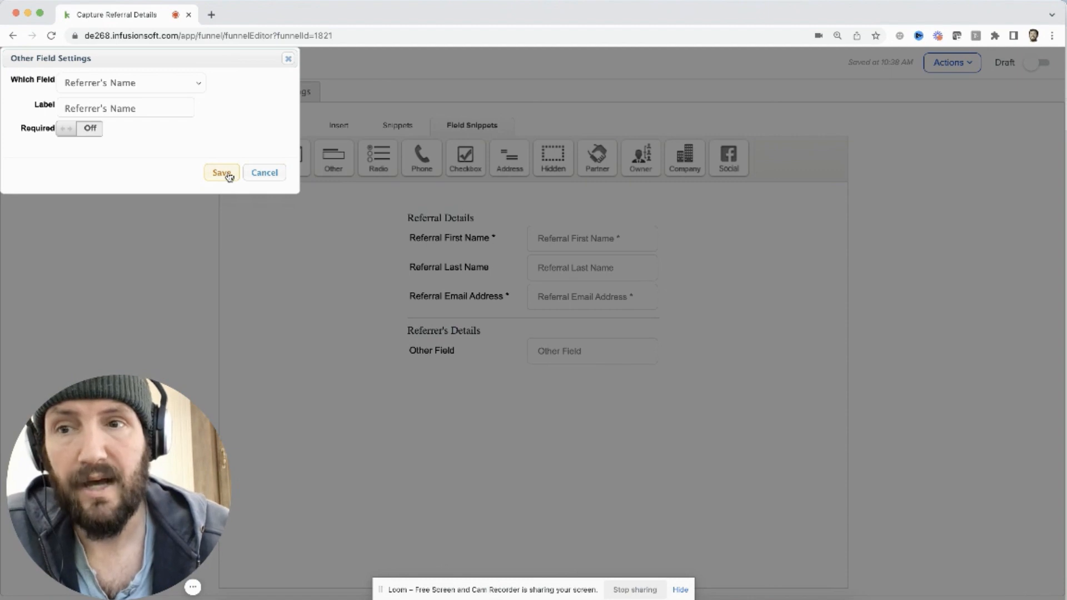
click(91, 131)
click(223, 173)
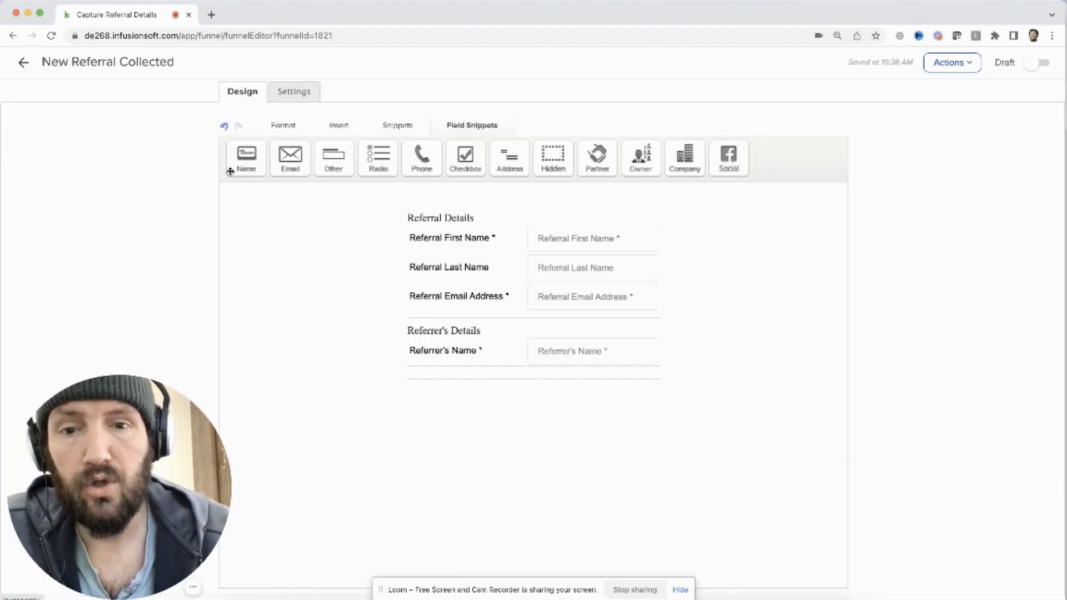
Add a required Email Address 3 field labelled Referrer's Email Address below Referrer's Name, then mark the form Ready and return to the campaign.
drag(289, 175, 506, 373)
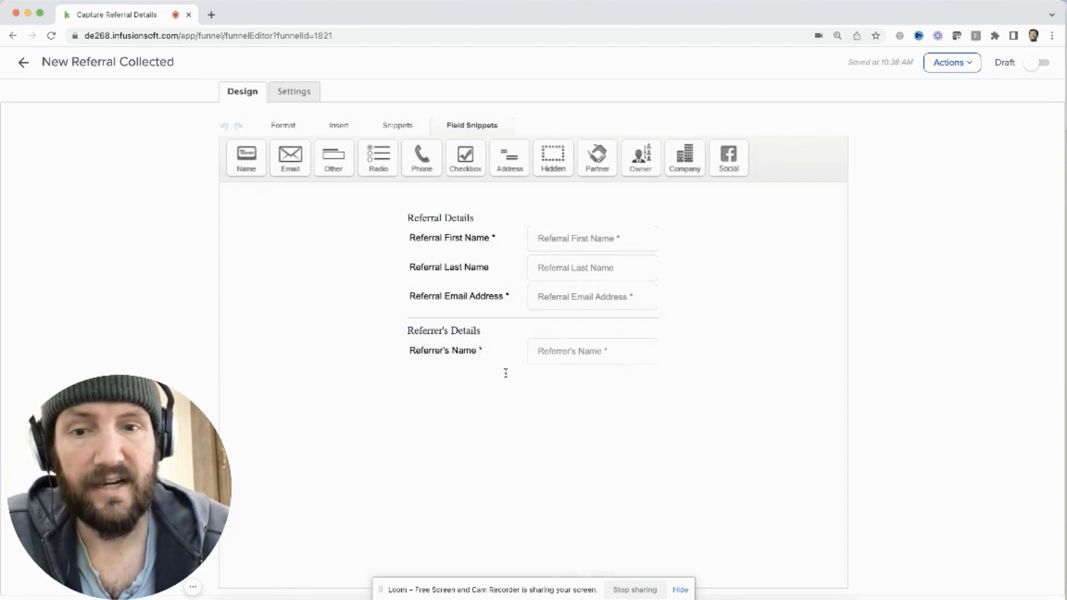
drag(288, 160, 521, 350)
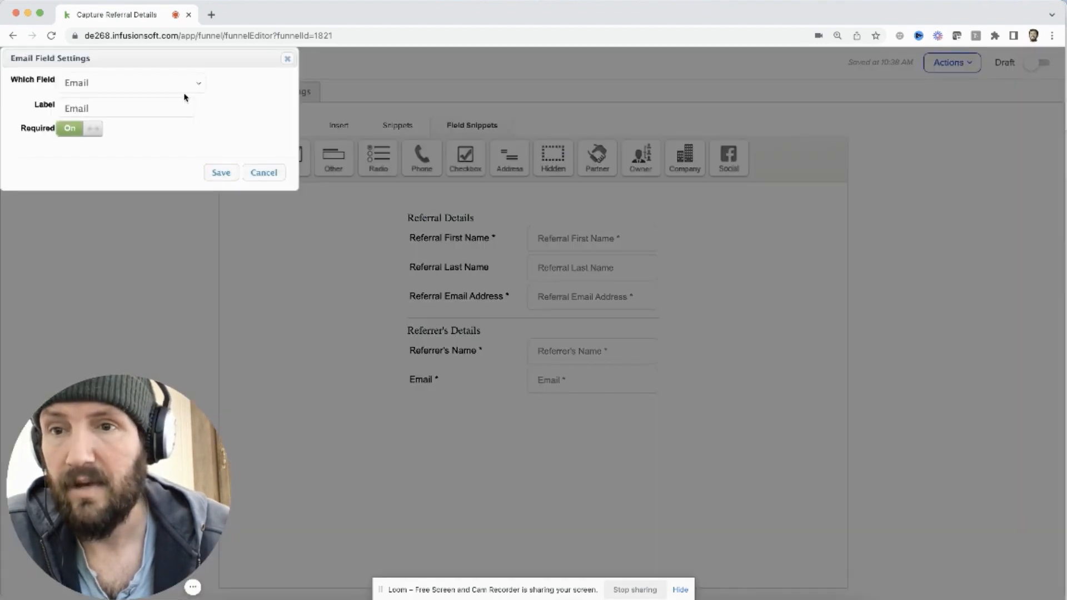
click(175, 82)
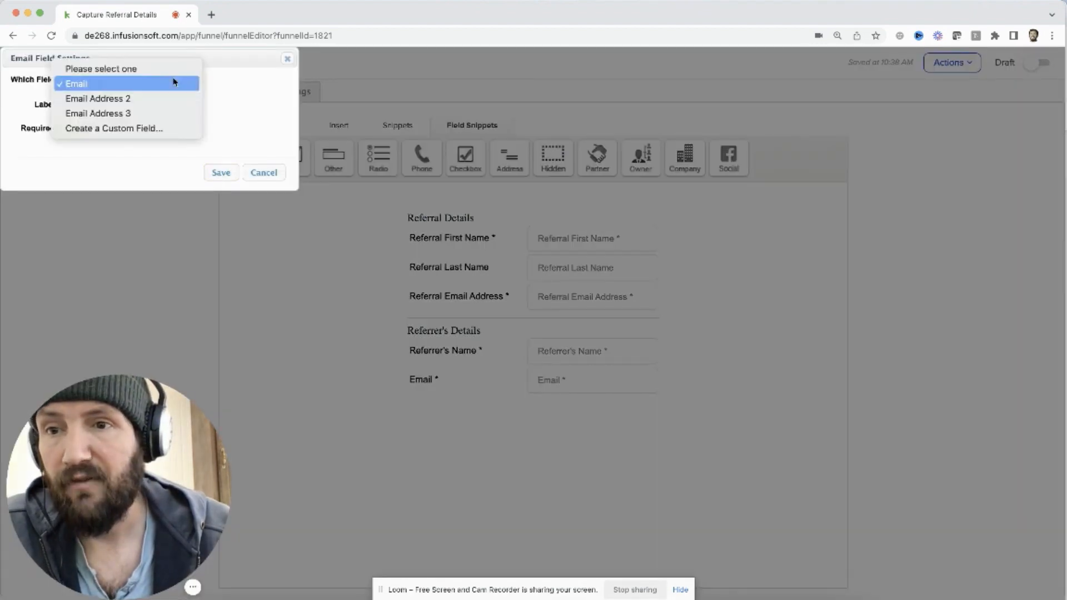
click(139, 115)
click(153, 109)
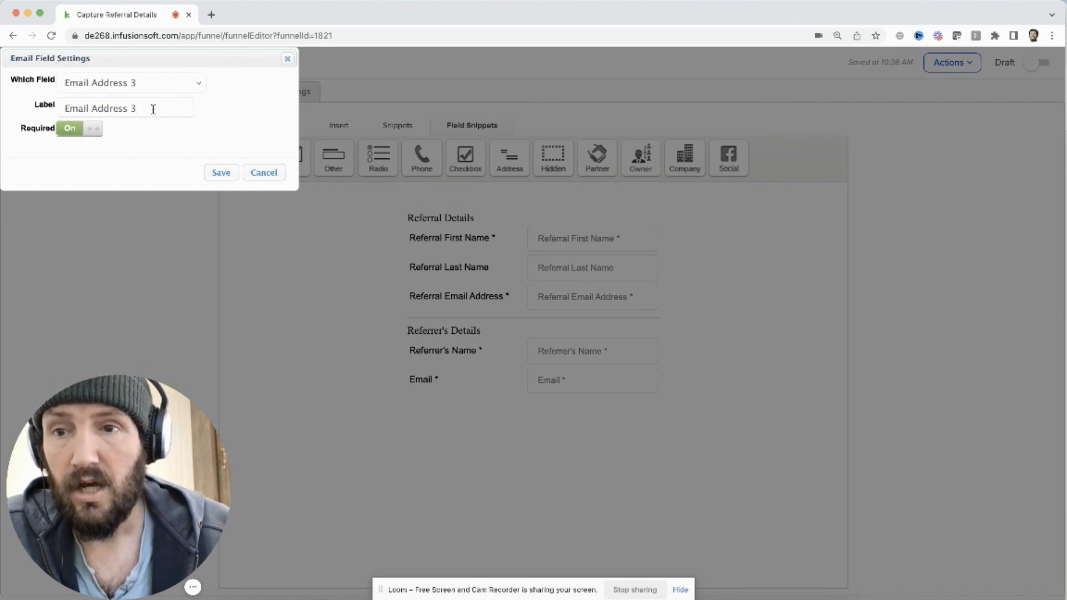
key(super+Left)
text(Referrer's)
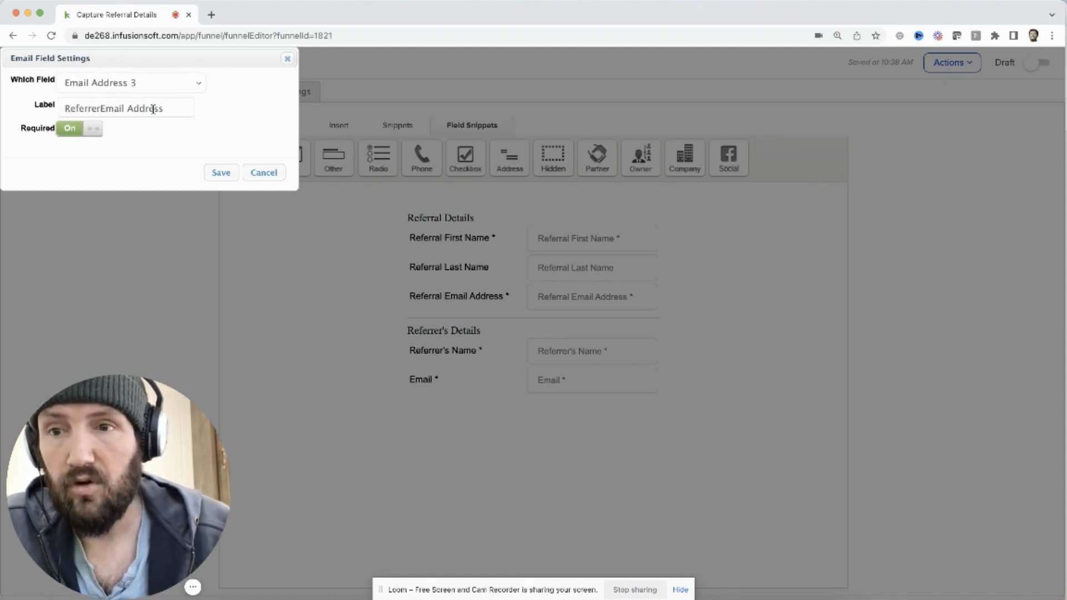
click(222, 173)
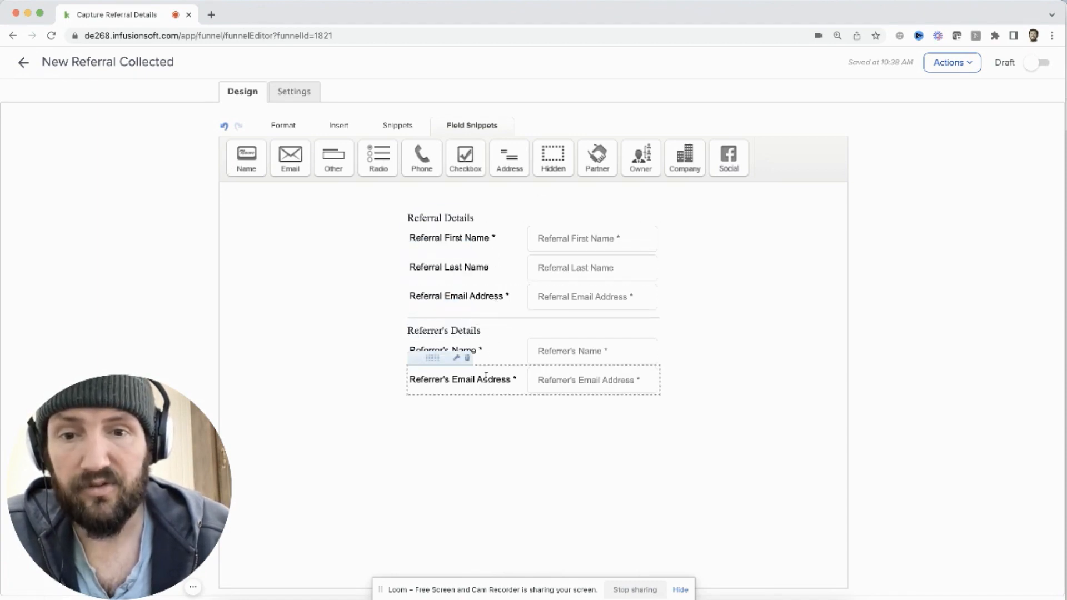
click(1038, 69)
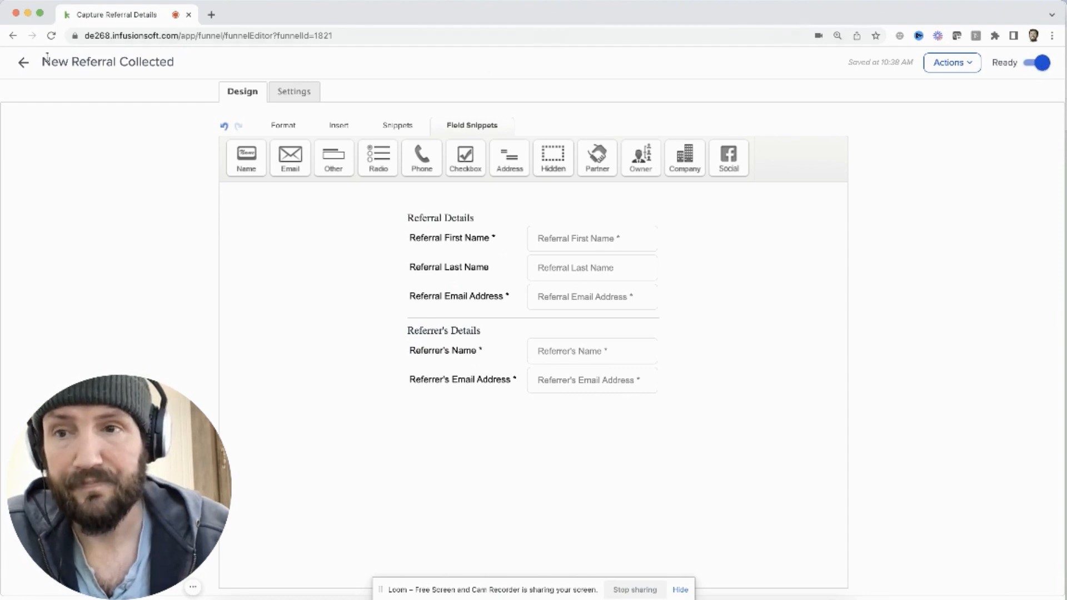
click(23, 66)
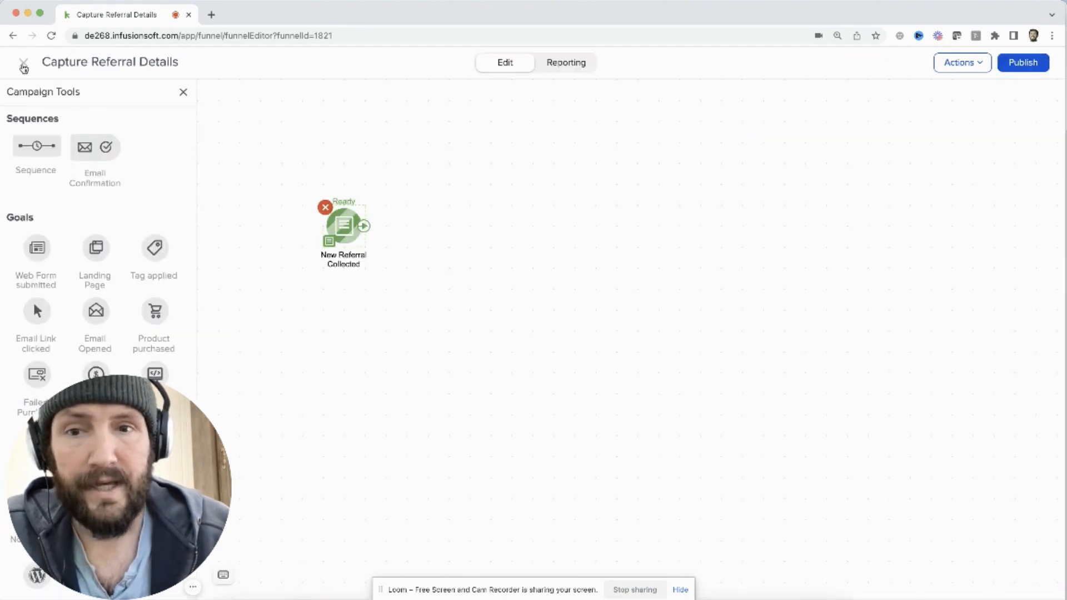
Add a sequence connected after the New Referral Collected goal and name it Welcome and Thank You.
drag(37, 146, 454, 226)
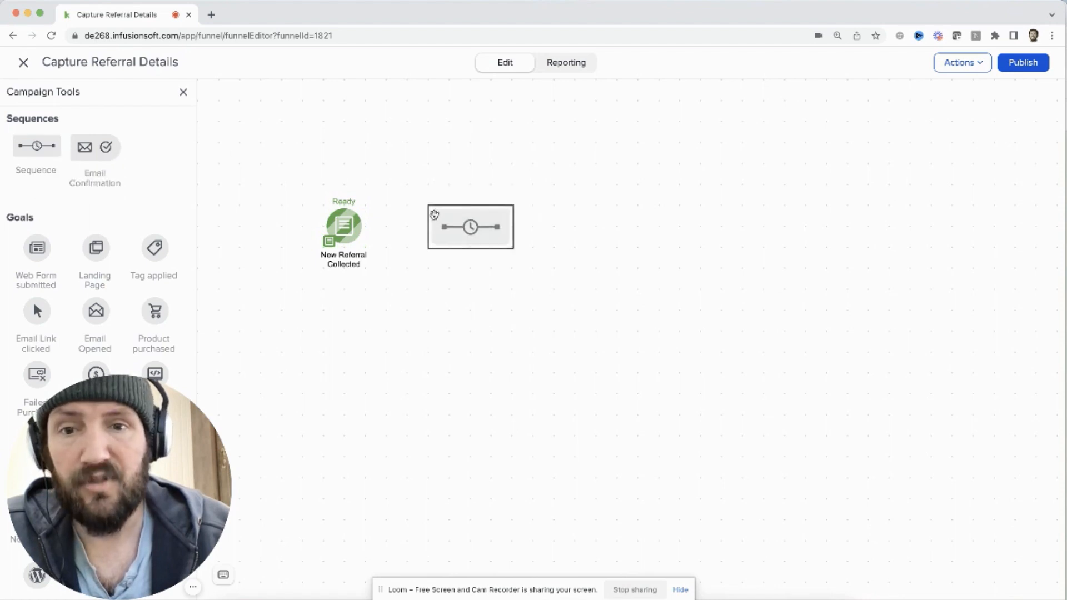
click(467, 255)
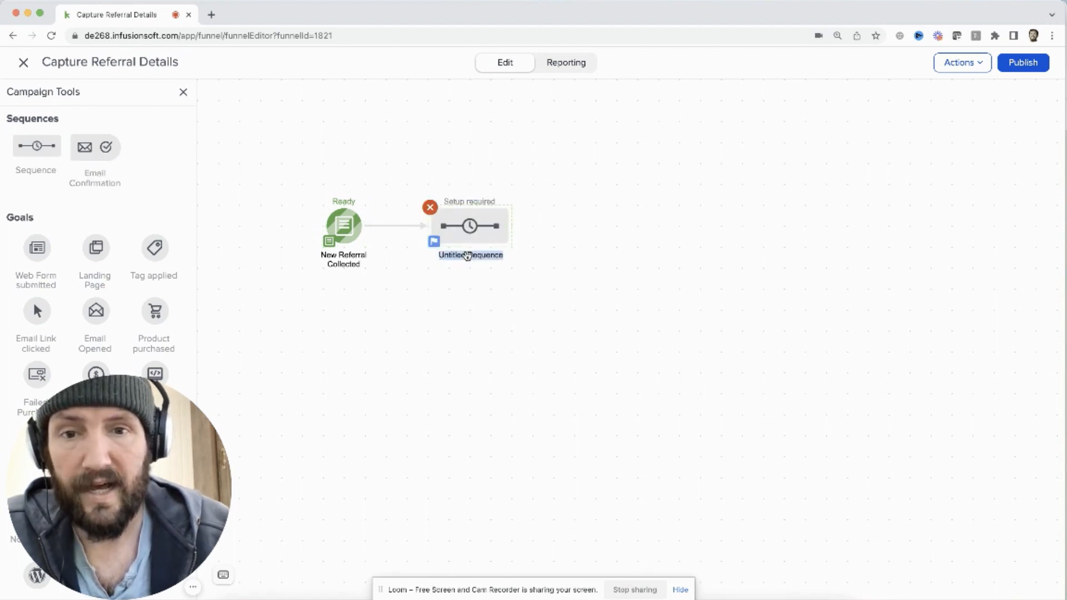
text(Welcome and Th)
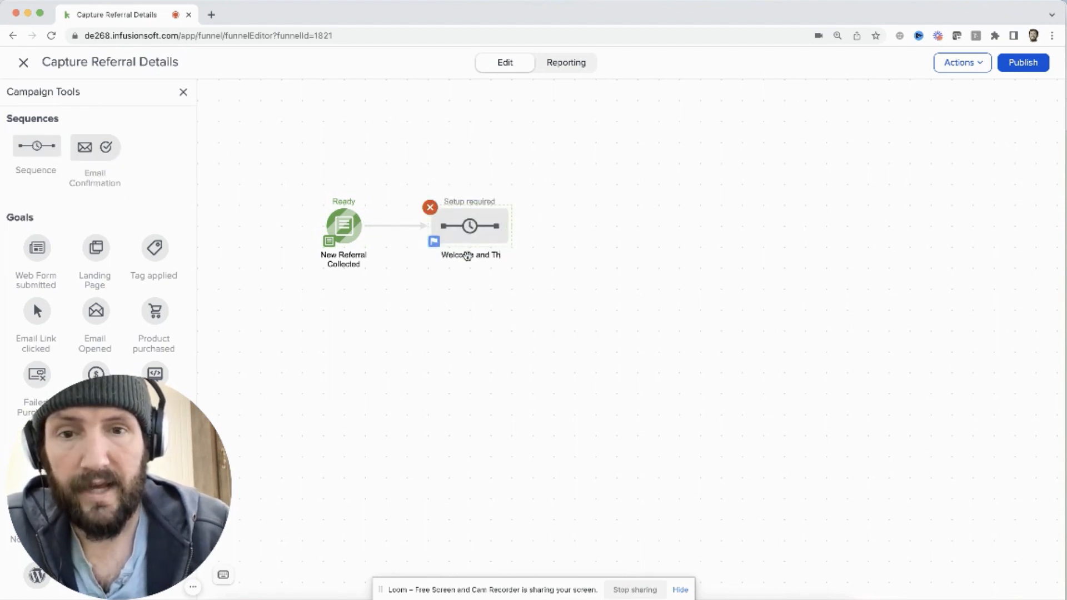
text(ank You)
key(Return)
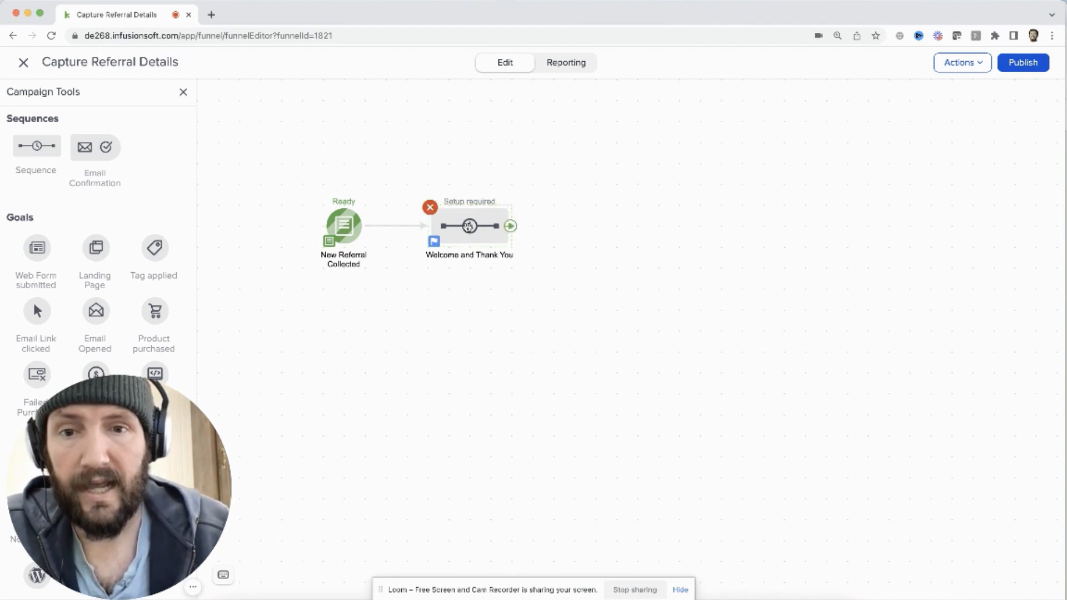
Open the Welcome and Thank You sequence and add an email message after Start, named Thank You to Referrer.
double_click(467, 226)
drag(100, 254, 347, 143)
text(Than)
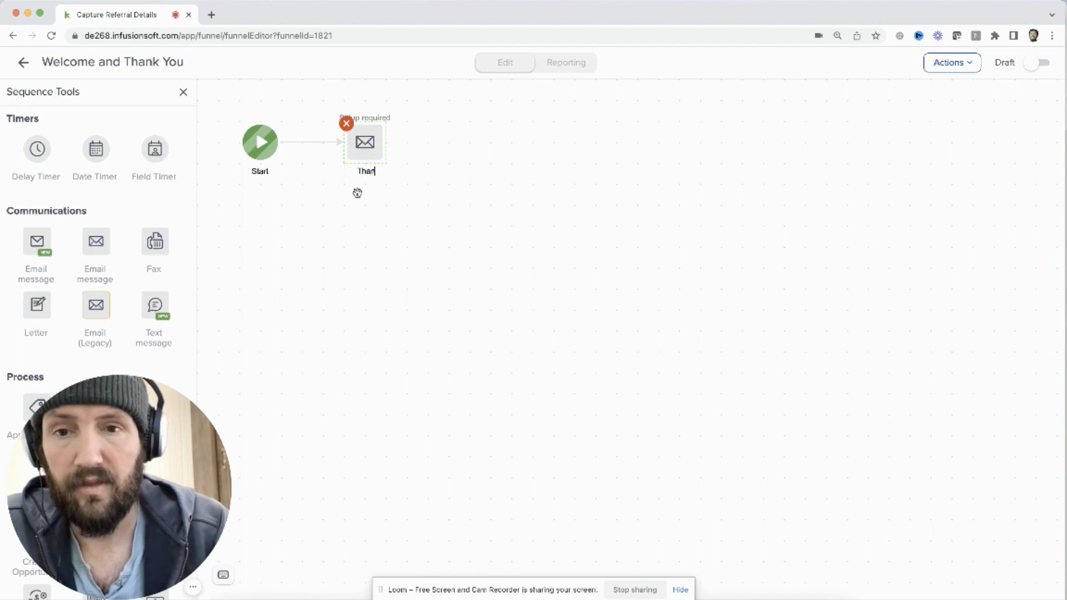
text(k You to Referrer)
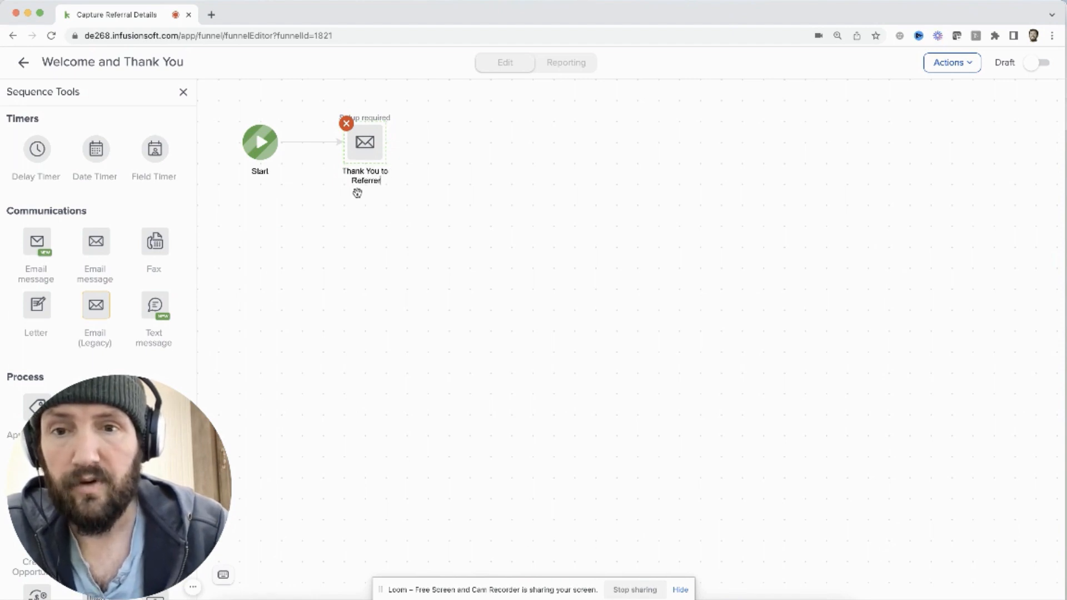
Open the Thank You to Referrer email and base it on the plain-text letter template from the gallery.
double_click(362, 145)
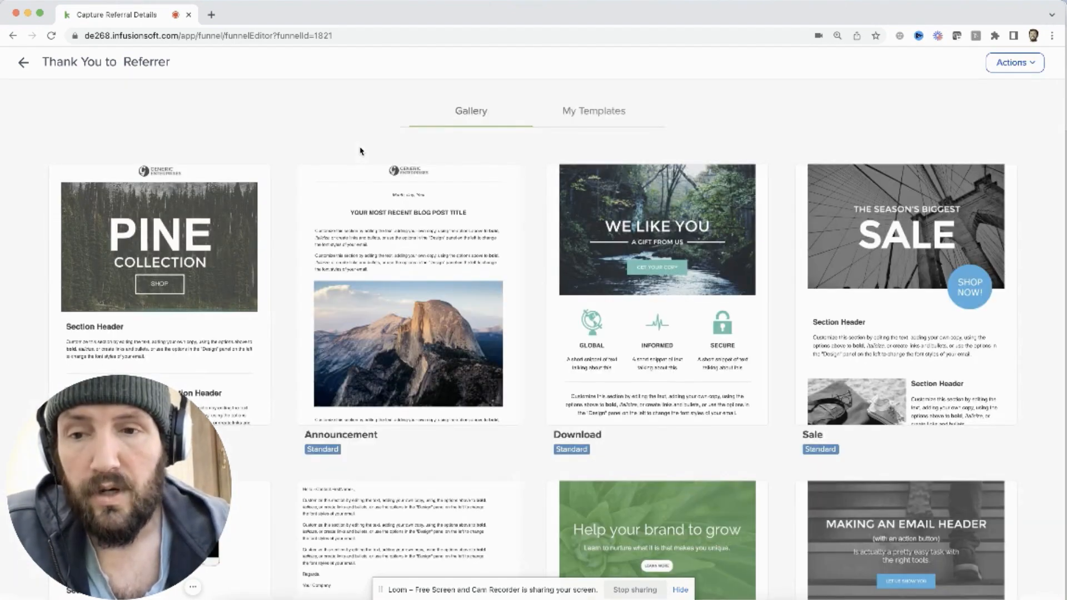
scroll(355, 318, down, 3)
click(378, 480)
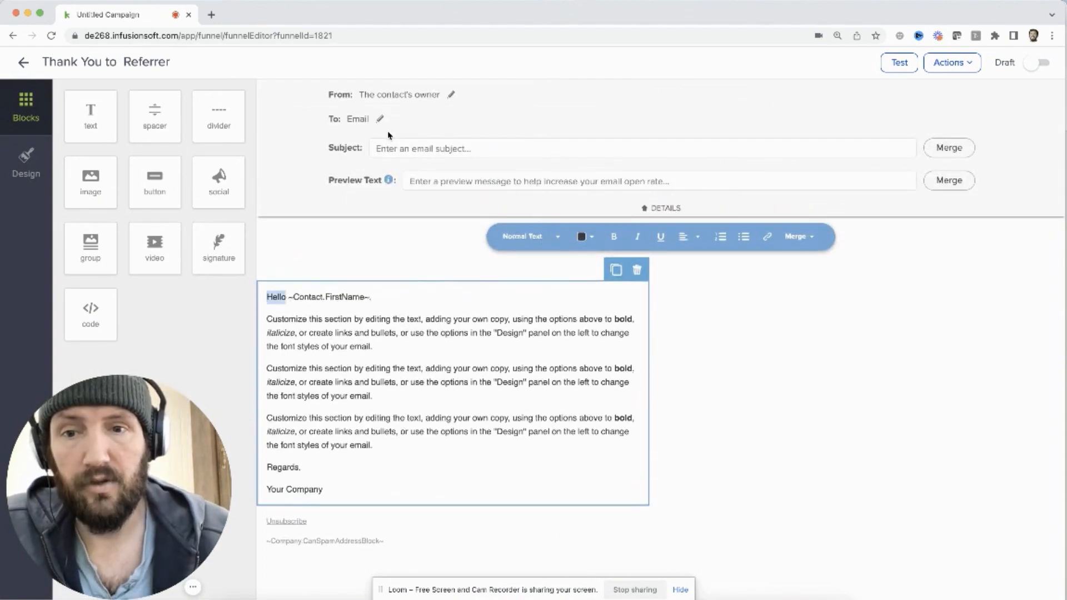
Replace Hello with a separate opening line reading Thanks followed by the custom Referrer's Name merge field.
text(Thanks)
key(Return)
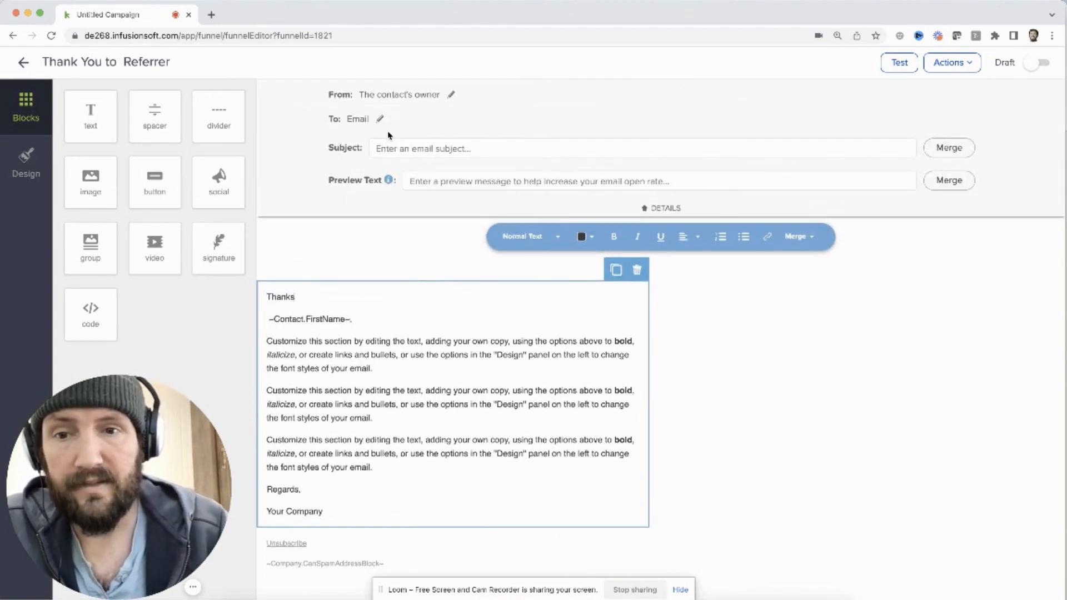
click(800, 238)
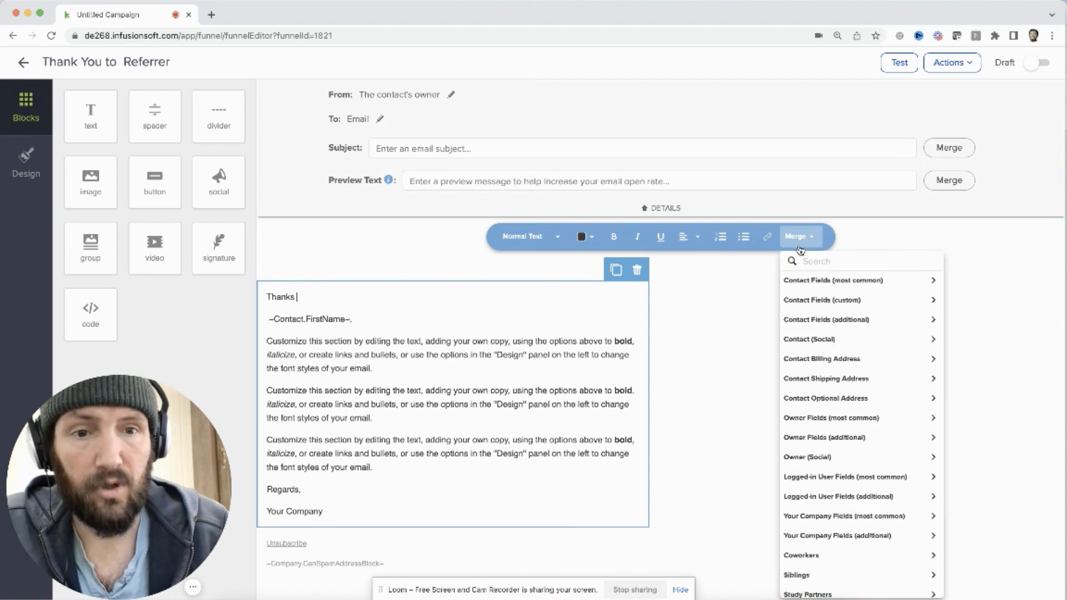
click(832, 304)
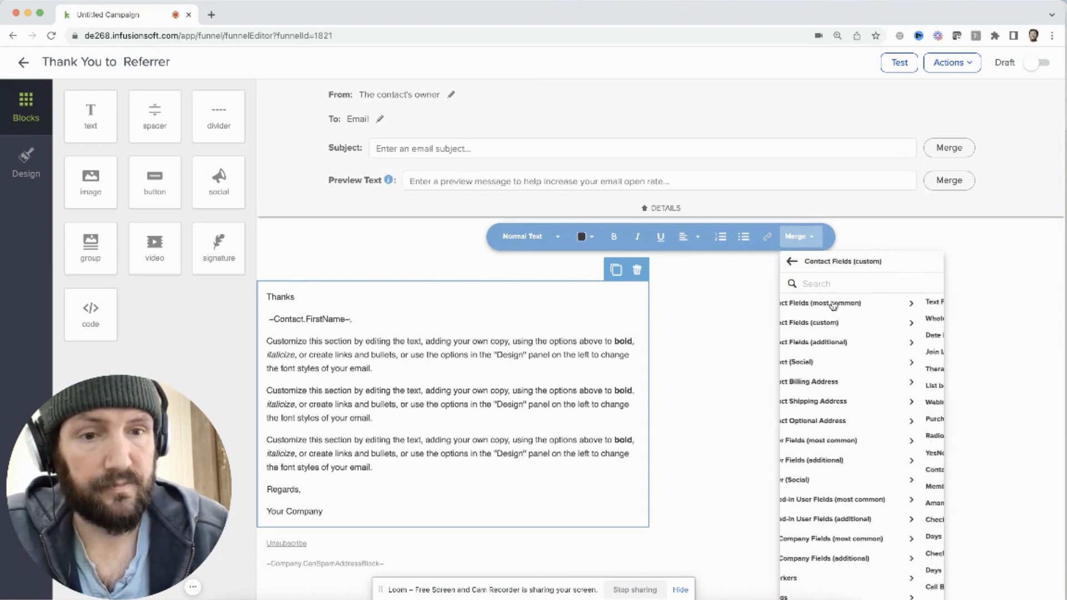
scroll(833, 428, down, 3)
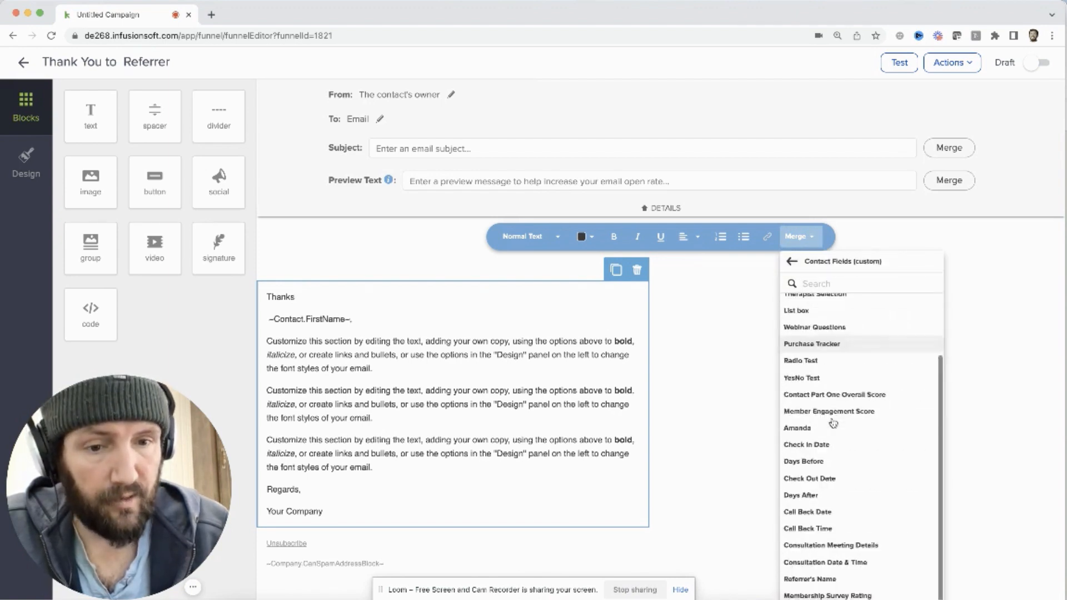
click(833, 578)
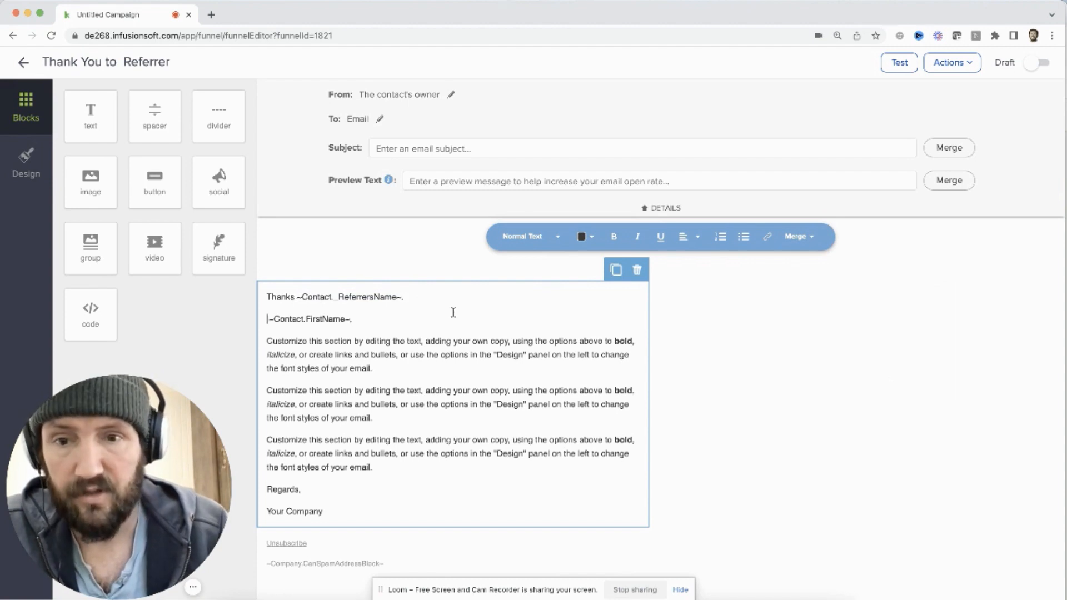
Make the second line read "You just referred" followed by the contact's first name and last name merge fields.
text(You just referrer)
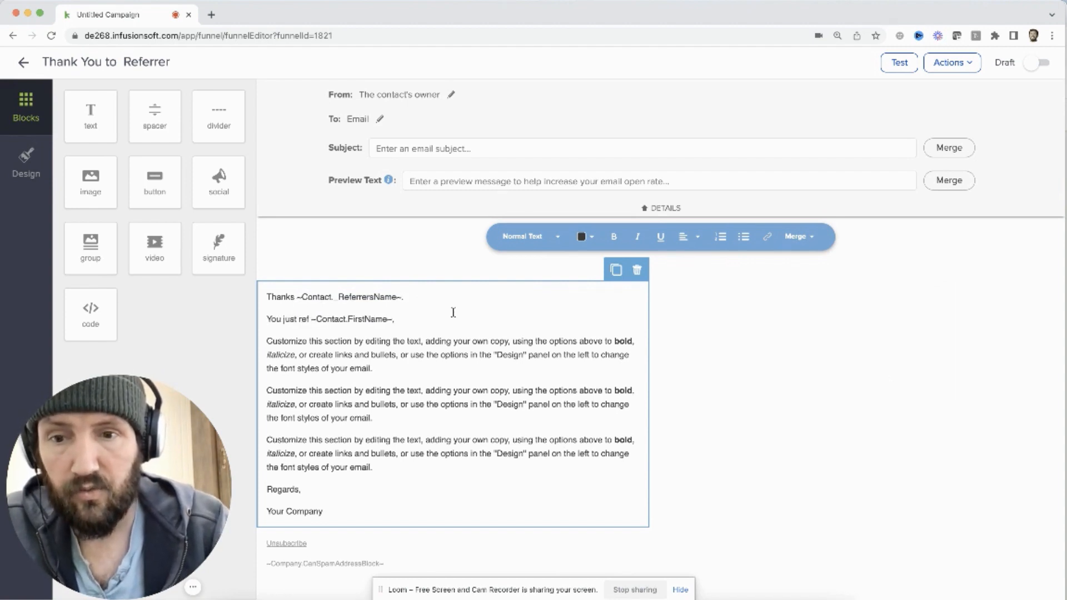
key(BackSpace)
text(d)
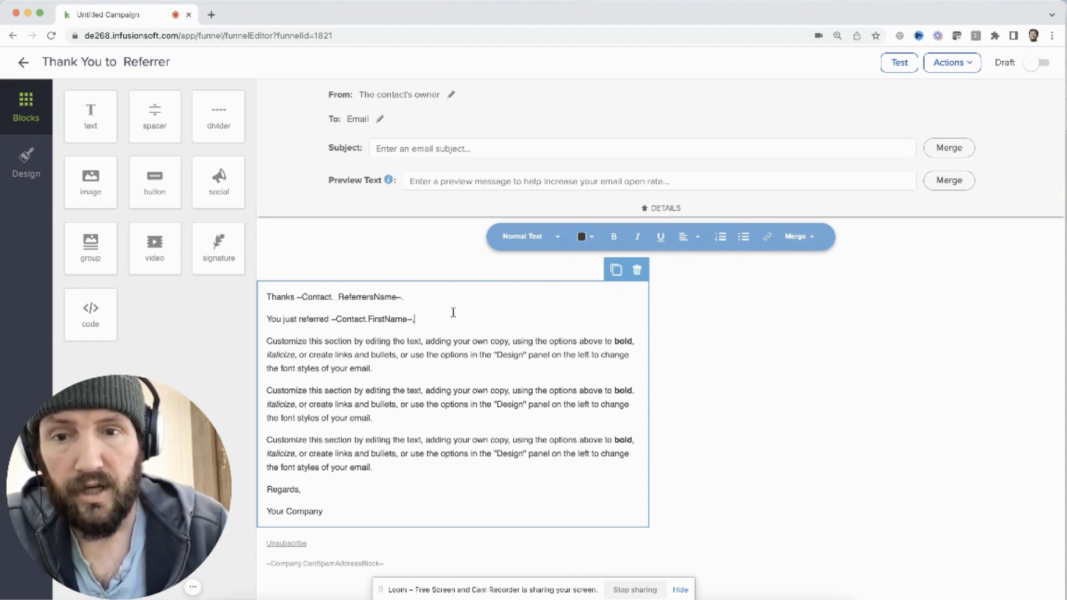
click(811, 237)
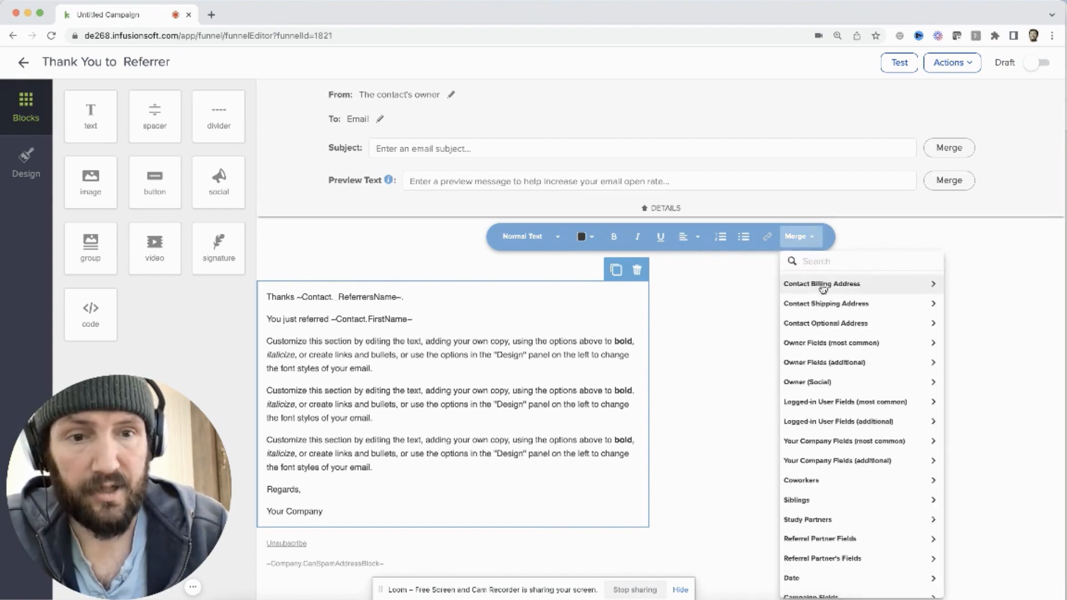
scroll(822, 302, up, 3)
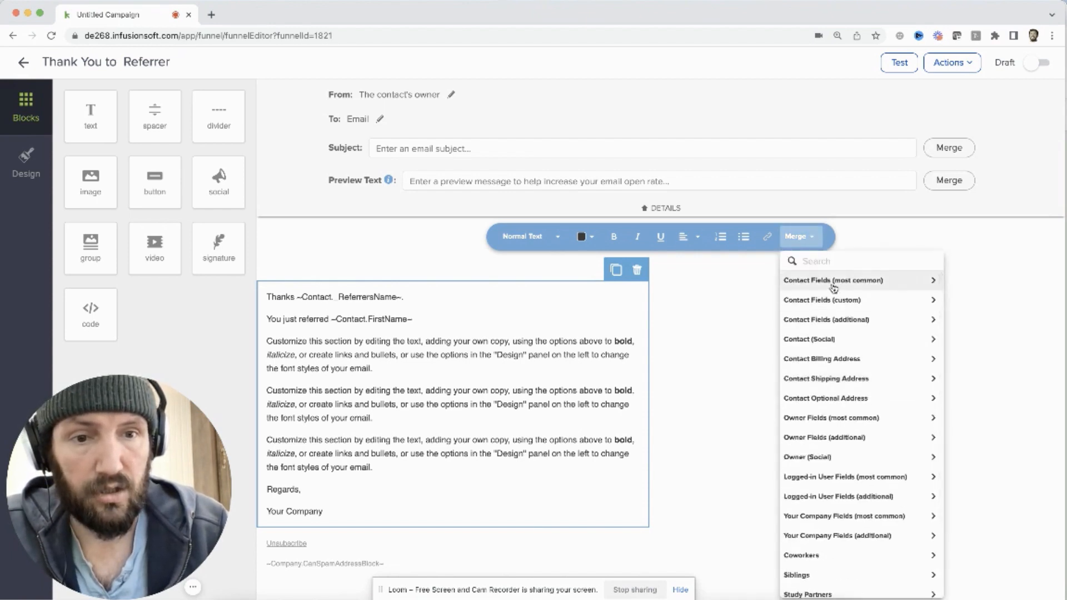
click(831, 286)
click(806, 318)
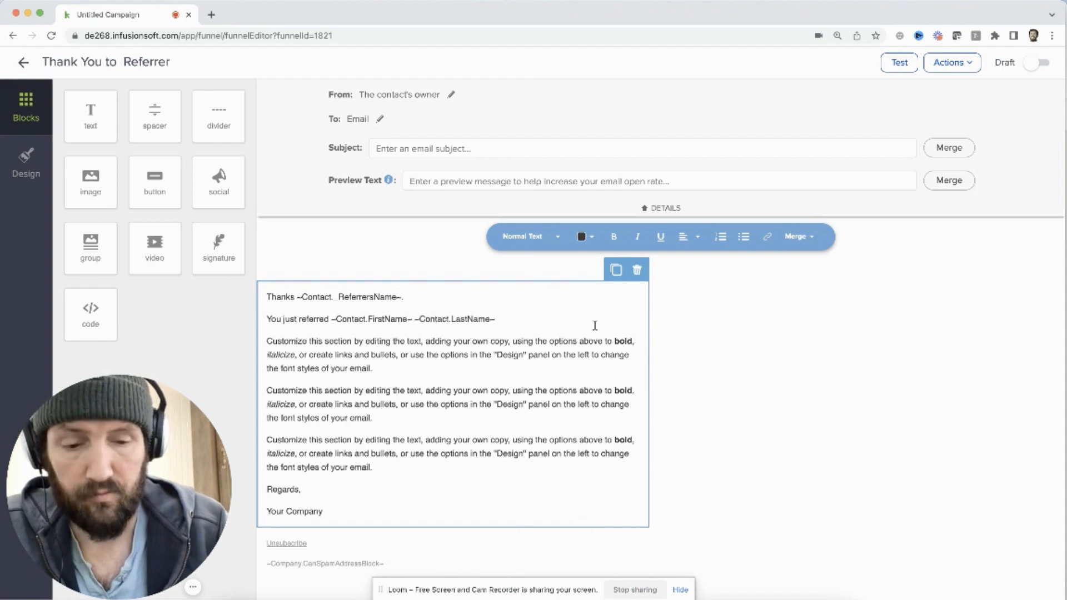
Replace the remaining placeholder text with "We'll reach out to them and make sure they get white glove service." and a Love sign-off with the sender's name.
key(super+shift+Down)
text(We'll r)
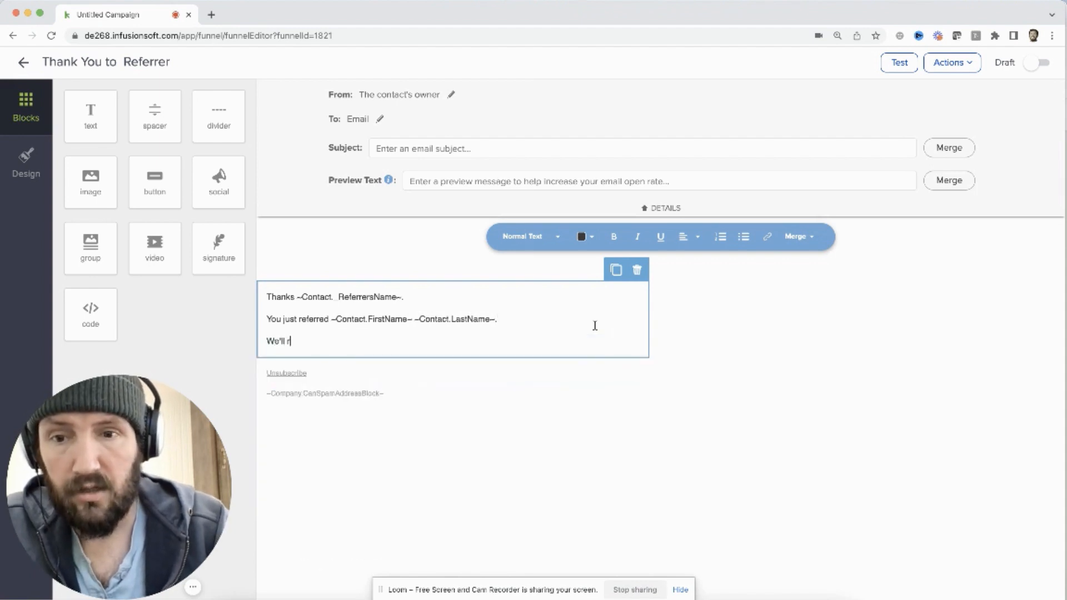
text(each out to them and make sure they get)
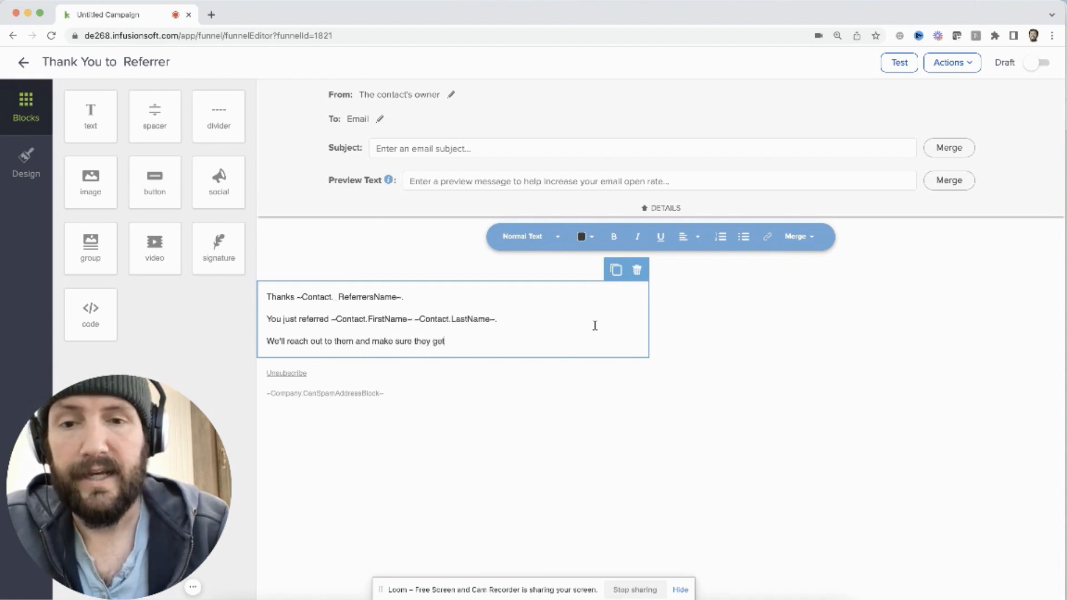
text(ite glove service.)
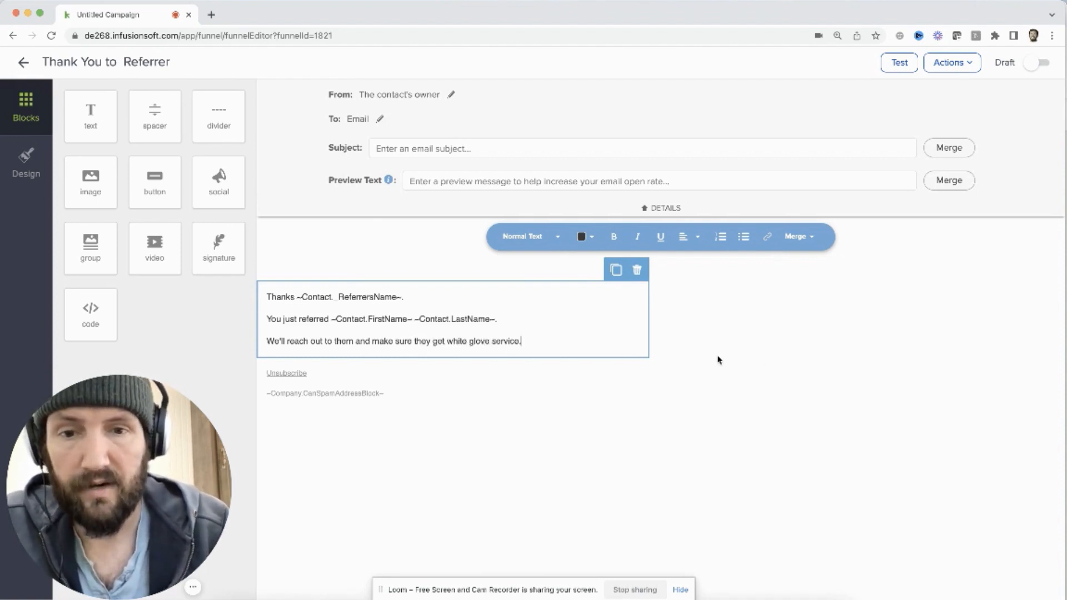
key(Return)
text(Love,)
key(Return)
text(Greg)
click(877, 405)
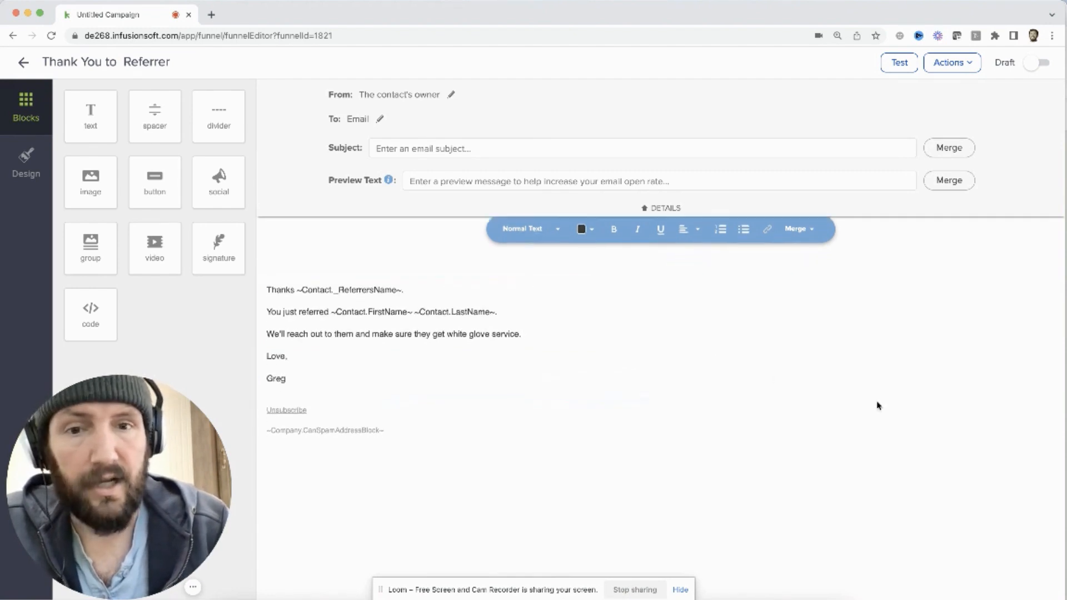
Set the email subject to "thanks for this" and the preview text to "you did something nice".
click(477, 146)
text(thanks for this)
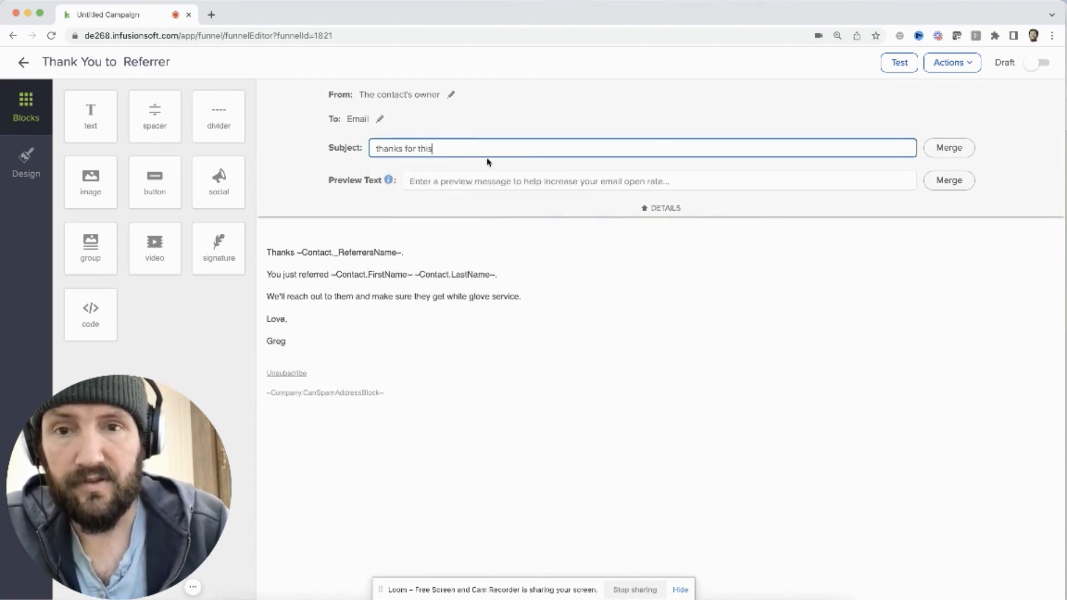
click(477, 181)
text(you did something nice)
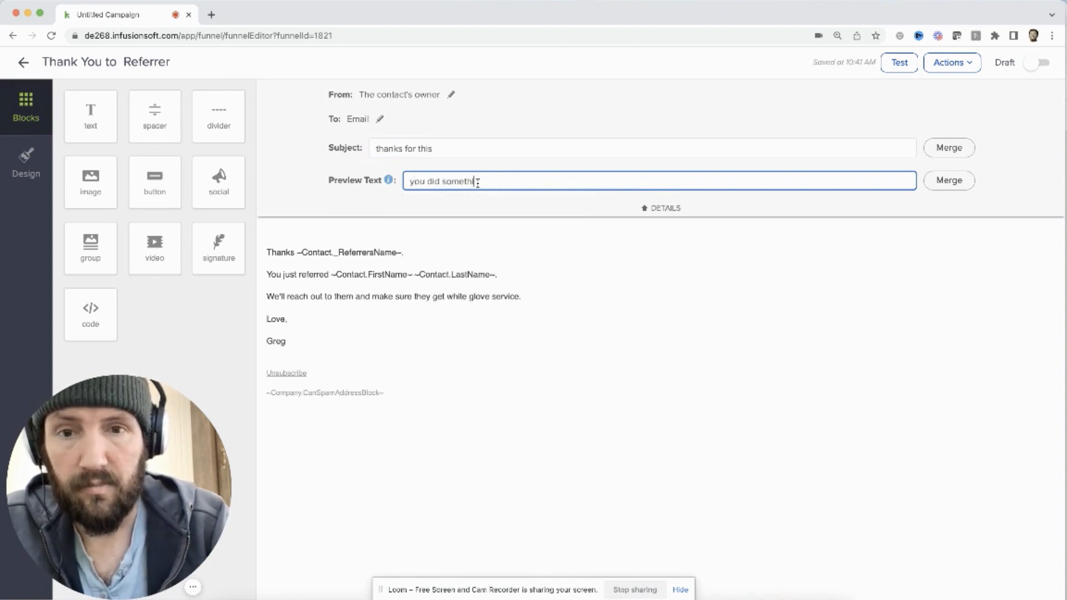
click(683, 329)
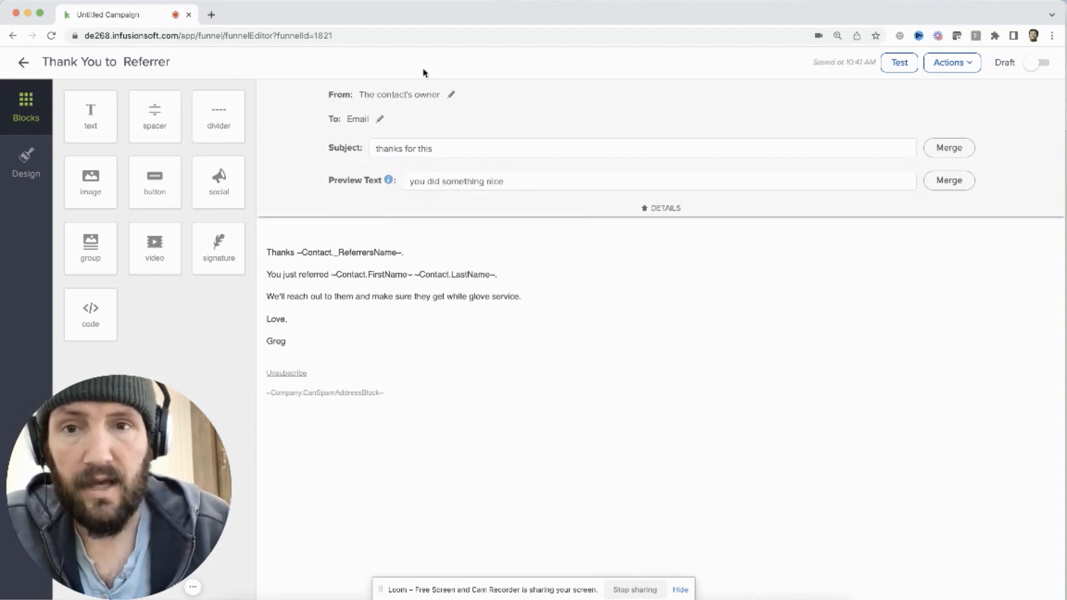
Address the thank-you email to Email Address 3, mark it Ready and return to the campaign.
click(450, 94)
click(472, 103)
click(381, 122)
click(376, 156)
click(342, 227)
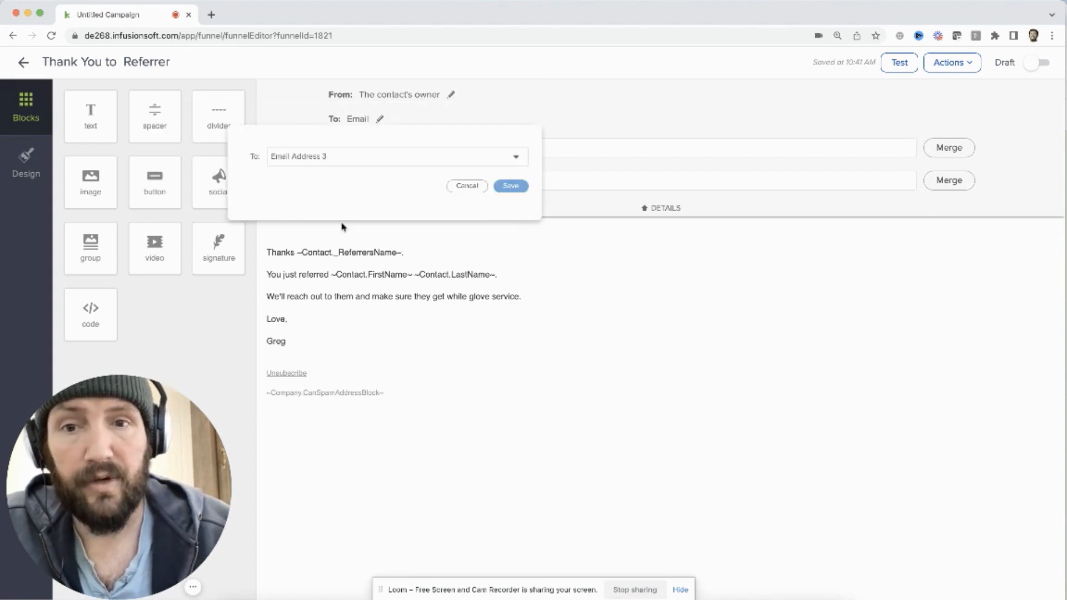
click(378, 157)
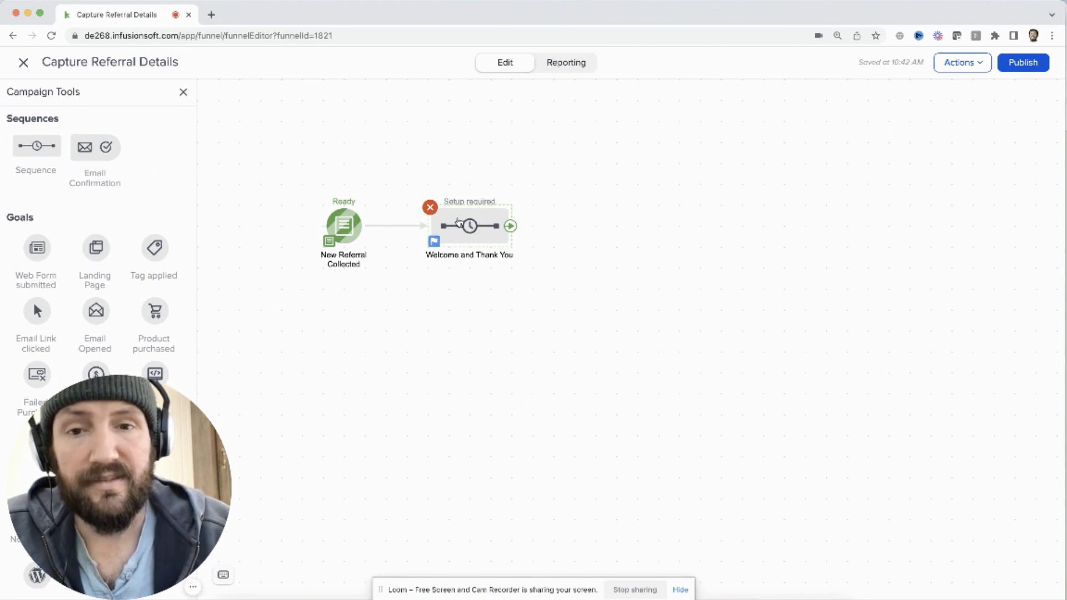
Reopen the Welcome and Thank You sequence and connect a copy of the Thank You to Referrer email after the original.
double_click(468, 224)
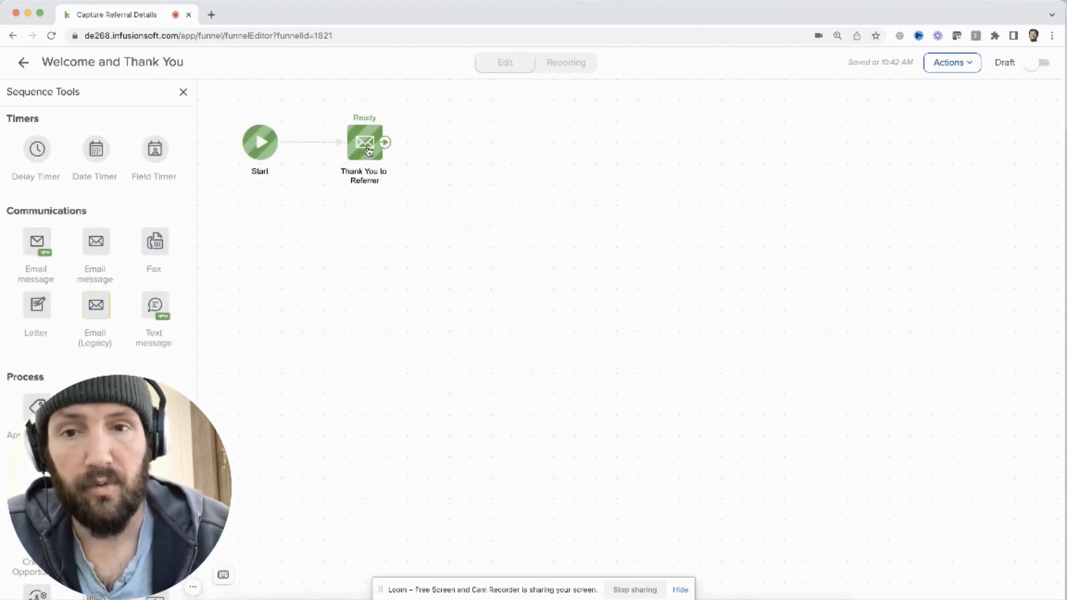
click(365, 177)
key(super+c)
drag(96, 241, 490, 142)
click(490, 172)
key(super+v)
drag(387, 143, 478, 144)
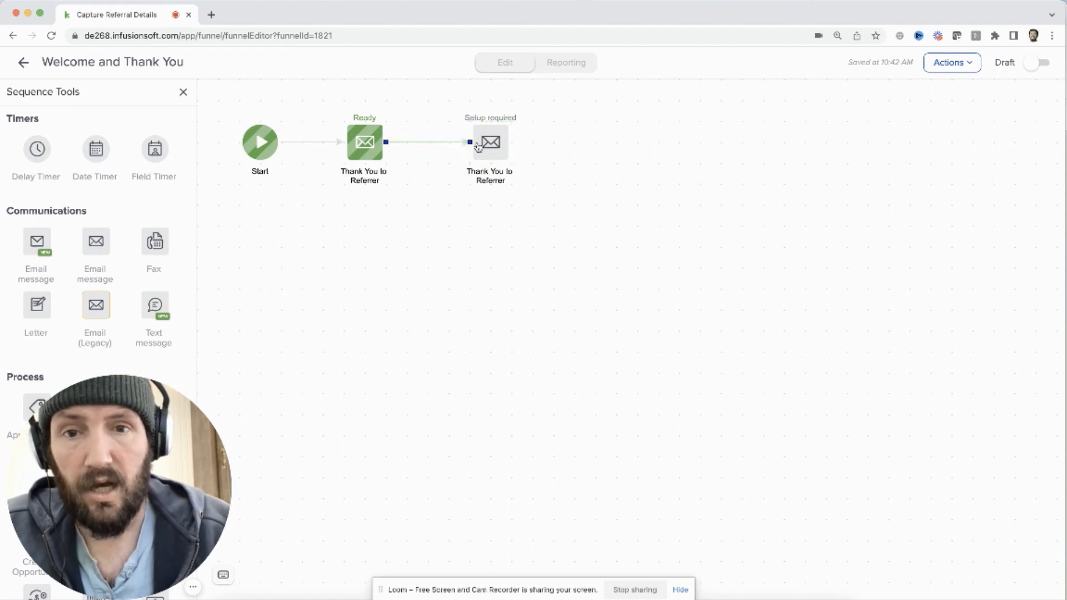
Rename the copied email Reach out to Referral and move it slightly closer to the first email.
click(481, 175)
text(Reach out)
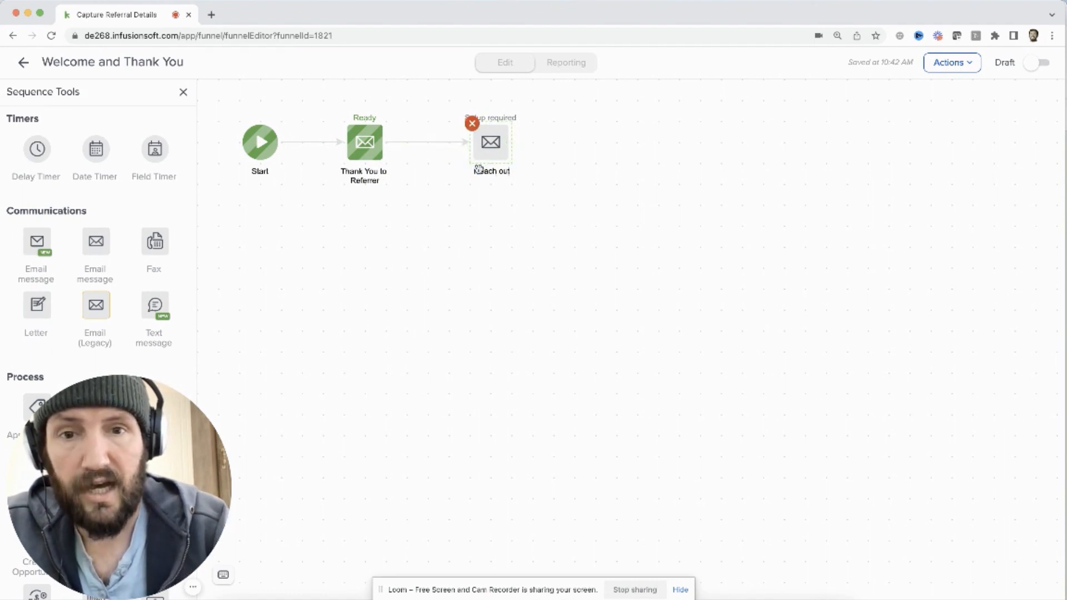
text( to Referral)
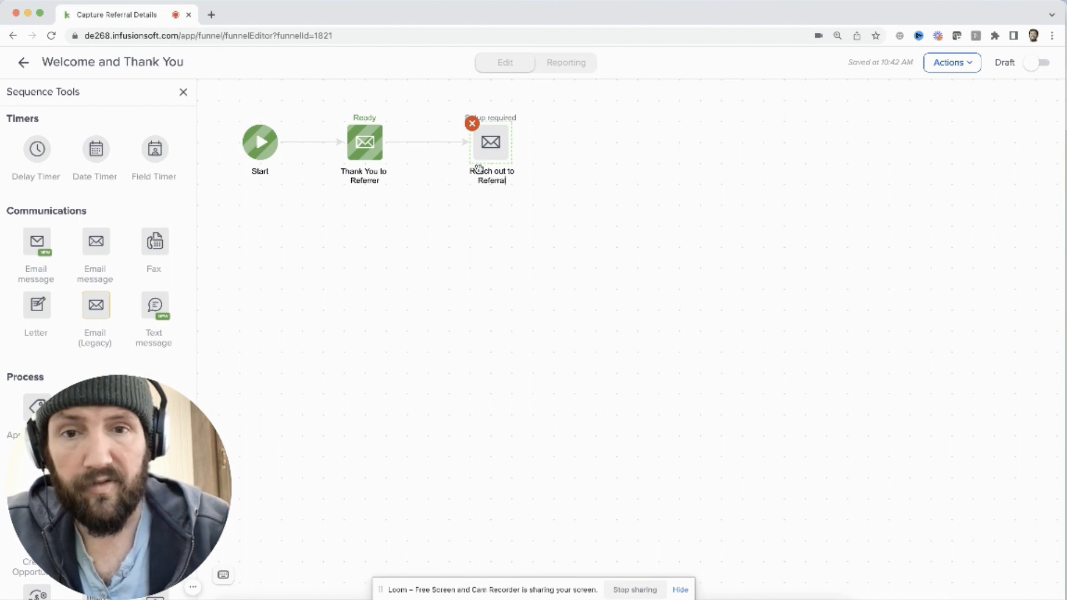
click(472, 213)
drag(493, 143, 472, 143)
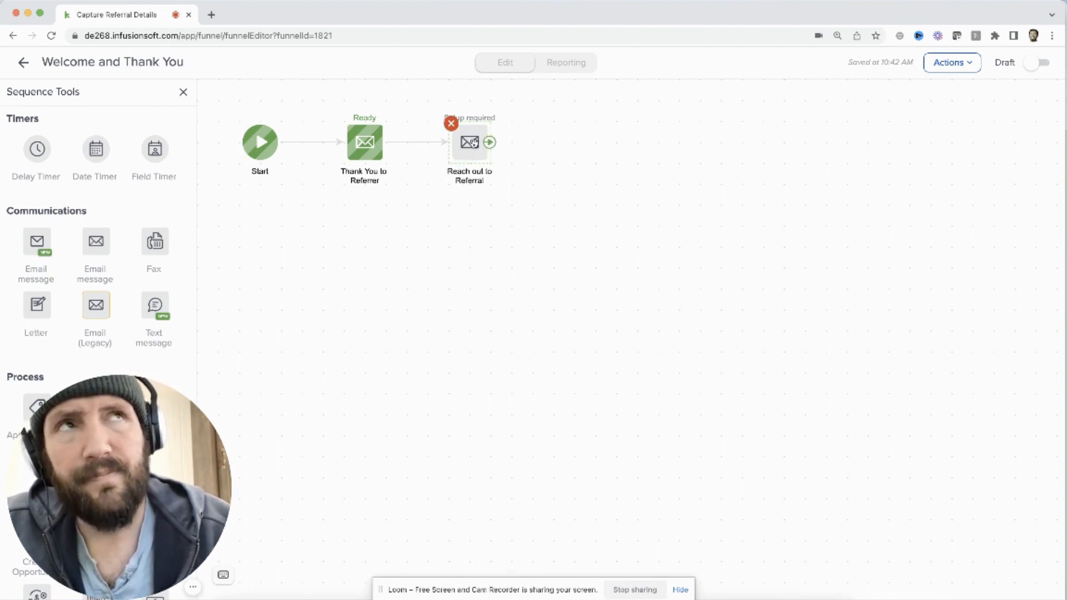
Open the Reach out to Referral email and set its recipient to the contact's primary Email field.
scroll(97, 339, down, 2)
scroll(98, 339, up, 2)
double_click(468, 154)
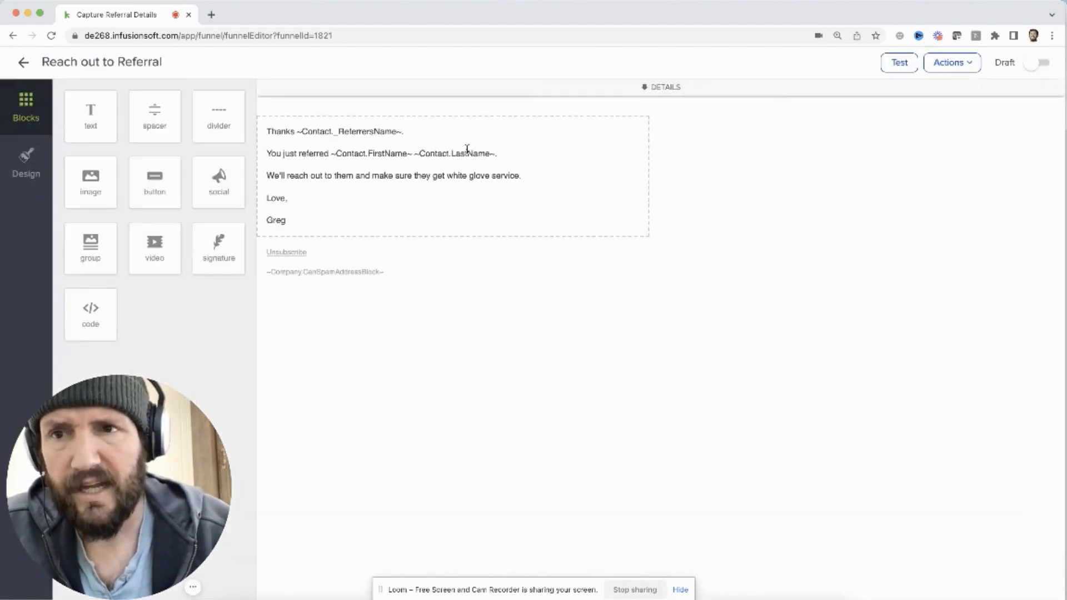
click(384, 93)
click(423, 121)
click(405, 153)
click(381, 191)
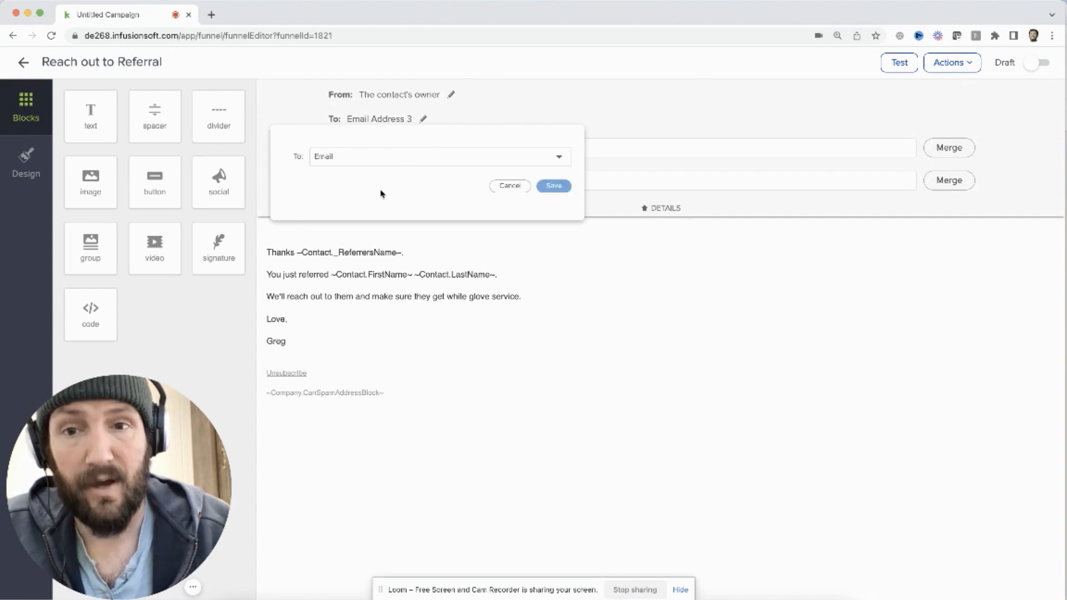
click(554, 186)
Clear the copied subject line from the Reach out to Referral email.
click(471, 149)
triple_click(474, 152)
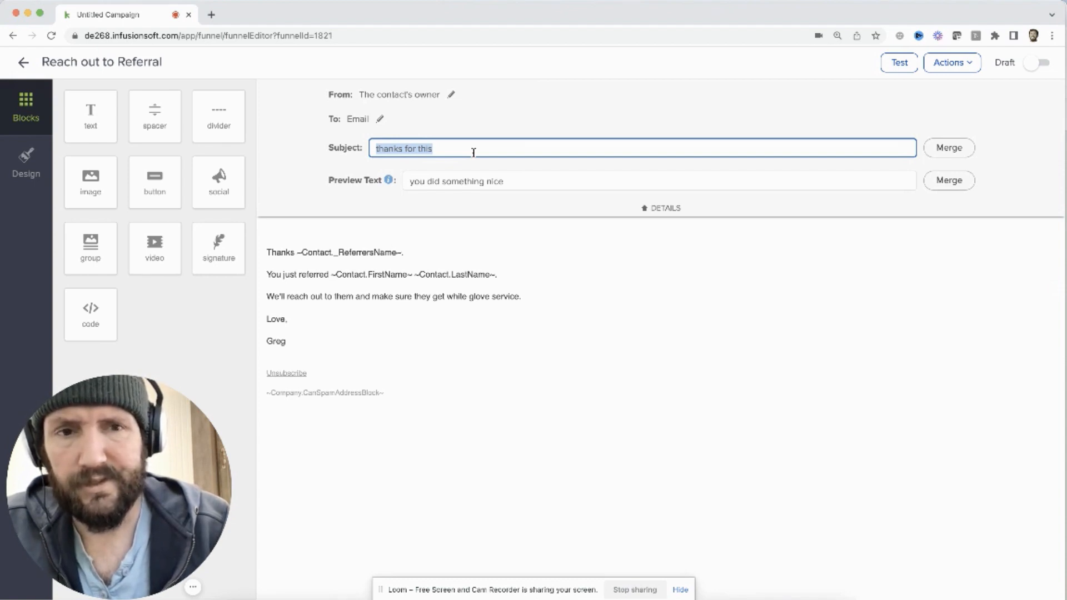
key(BackSpace)
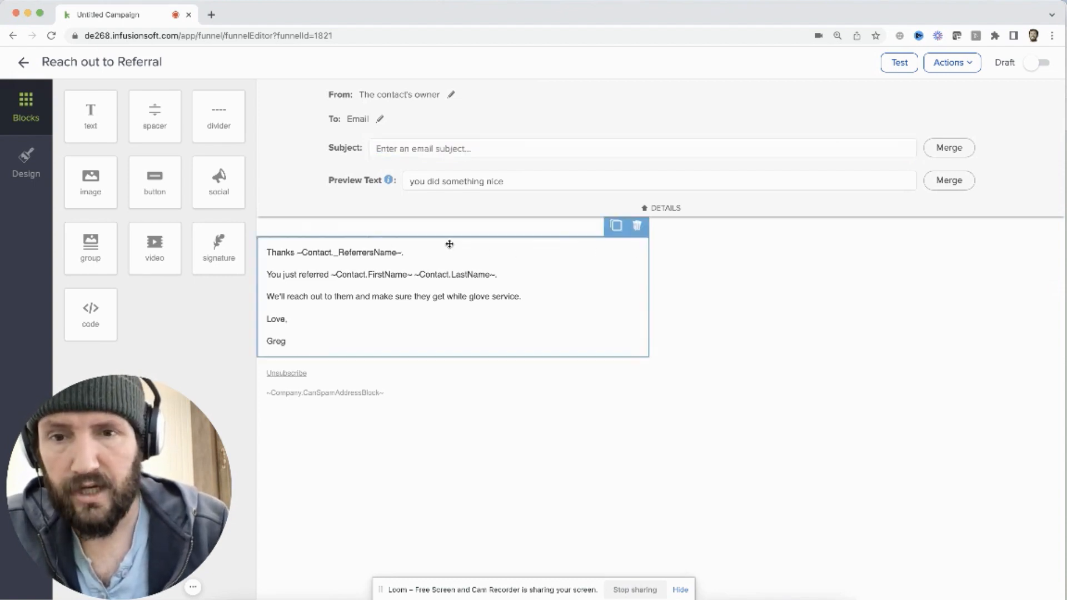
Move the contact's first name merge field to a new opening line reading "Hi ~Contact.FirstName~,".
click(449, 244)
click(406, 297)
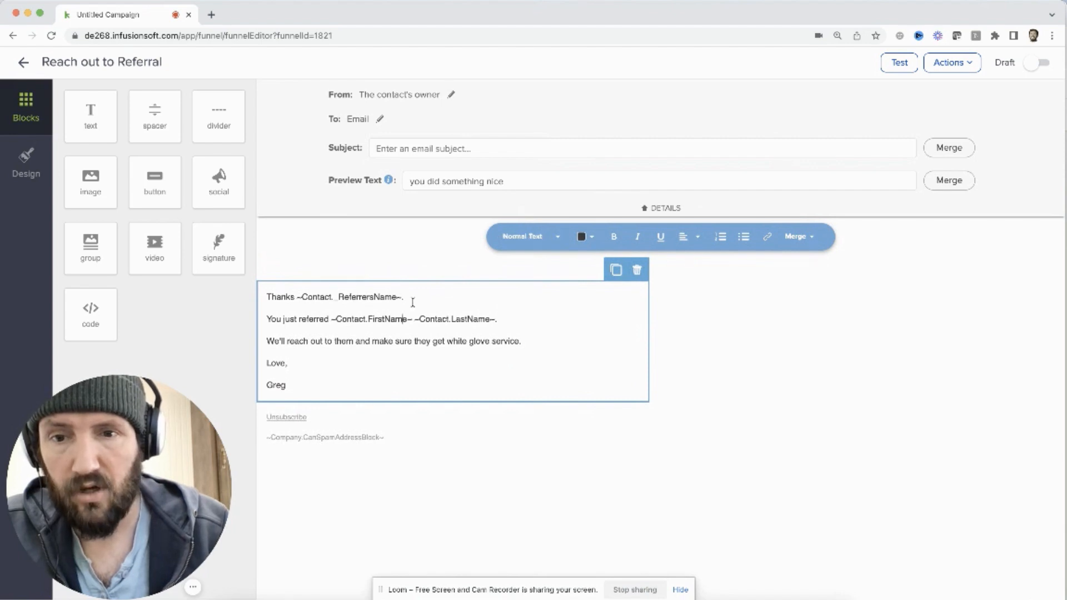
key(shift+Home)
key(ctrl+shift+Right)
key(ctrl+shift+Right)
key(ctrl+shift+Right)
key(ctrl+shift+Right)
key(shift+Left)
key(super+x)
key(super+Up)
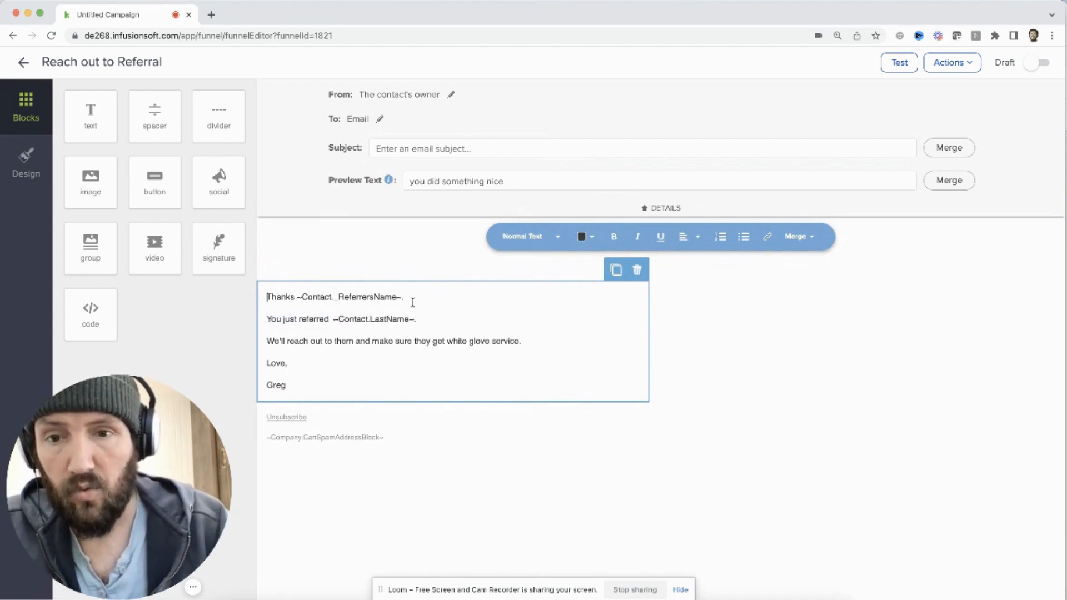
text(Hi)
key(super+v)
text(,)
key(Return)
Change the Thanks line to the Referrer's Name merge field followed by "told us you might be interested in".
key(Delete)
key(Delete)
key(Delete)
key(Delete)
key(Delete)
key(Delete)
key(Delete)
key(super+Right)
key(BackSpace)
text(told )
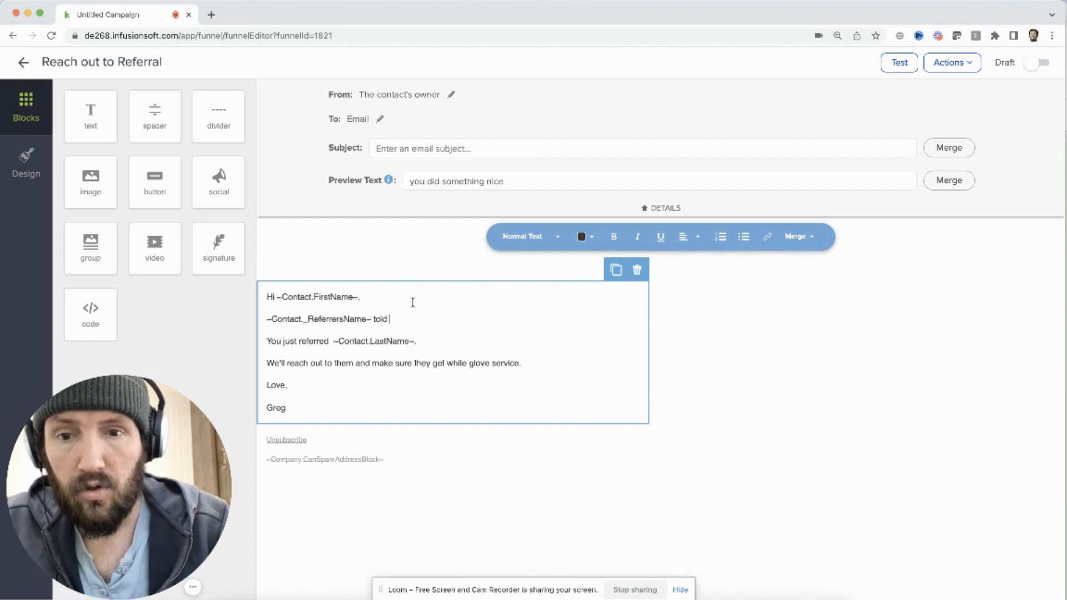
text(us you might be interested in)
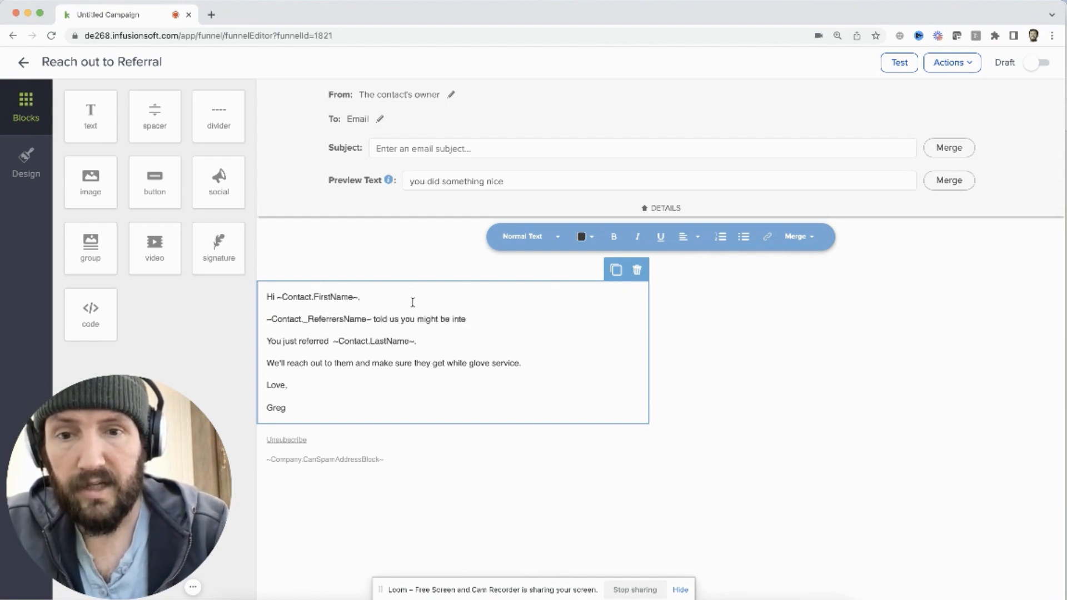
Delete the copied "You just referred" and "We'll reach out to them" lines from the email body.
key(shift+Down)
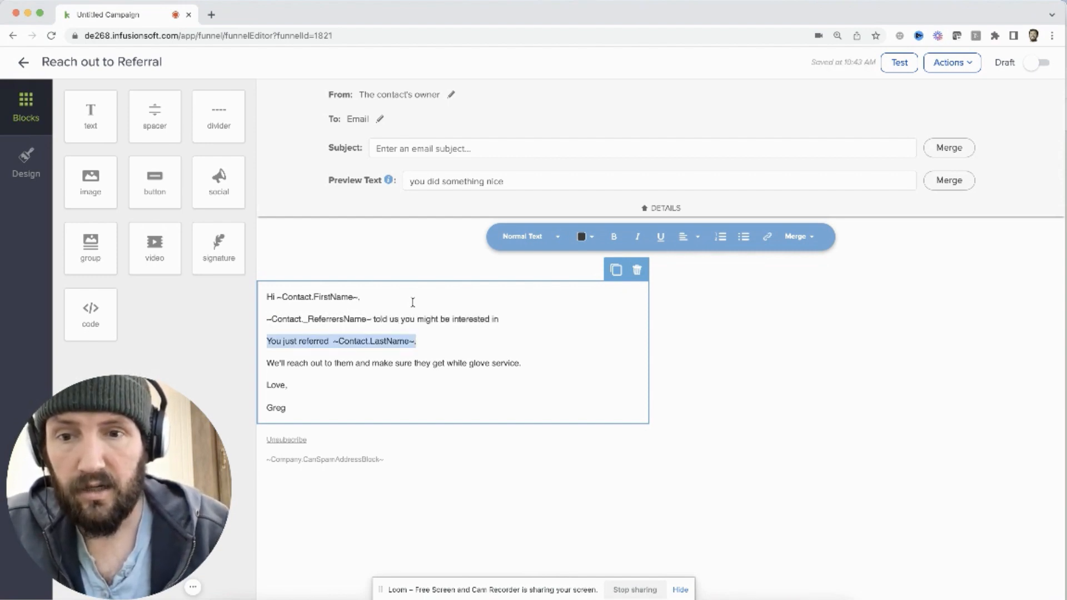
key(shift+Down)
key(BackSpace)
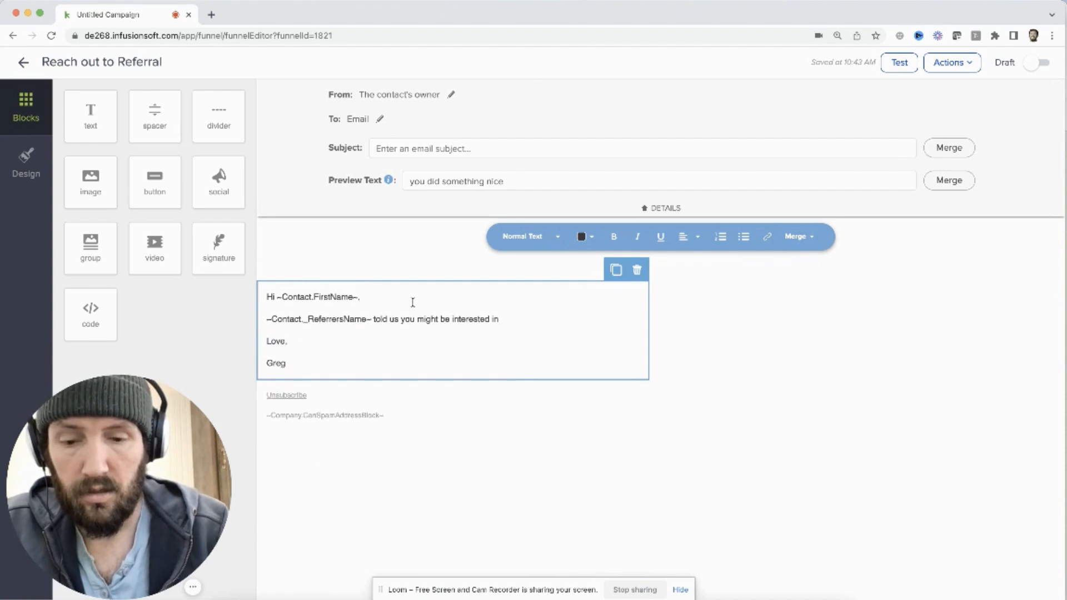